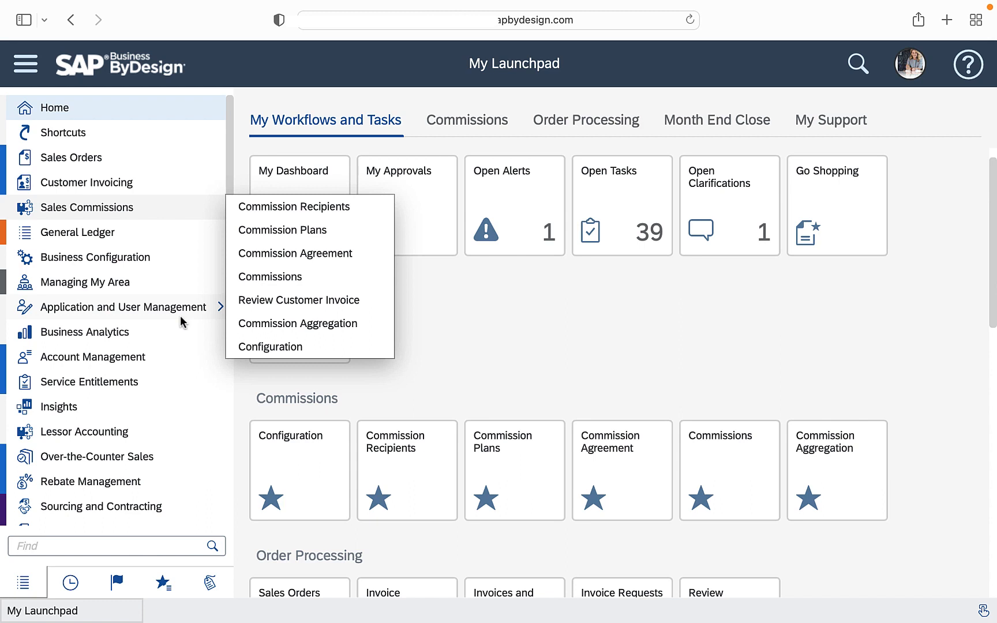
Open the existing Test commission configuration to review its status and commission product, and return to the launchpad
left_click(465, 298)
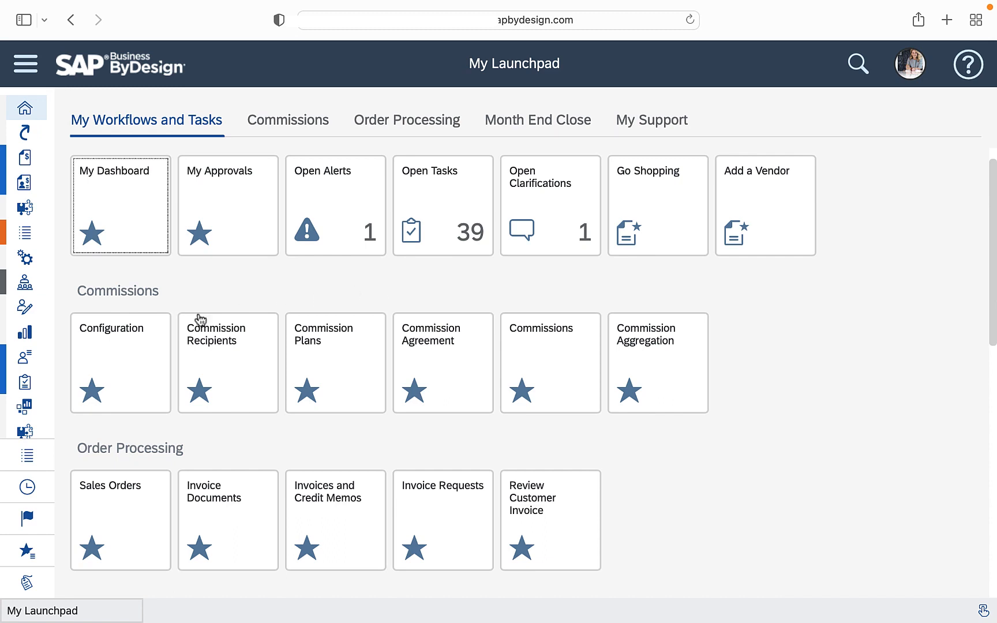
left_click(116, 361)
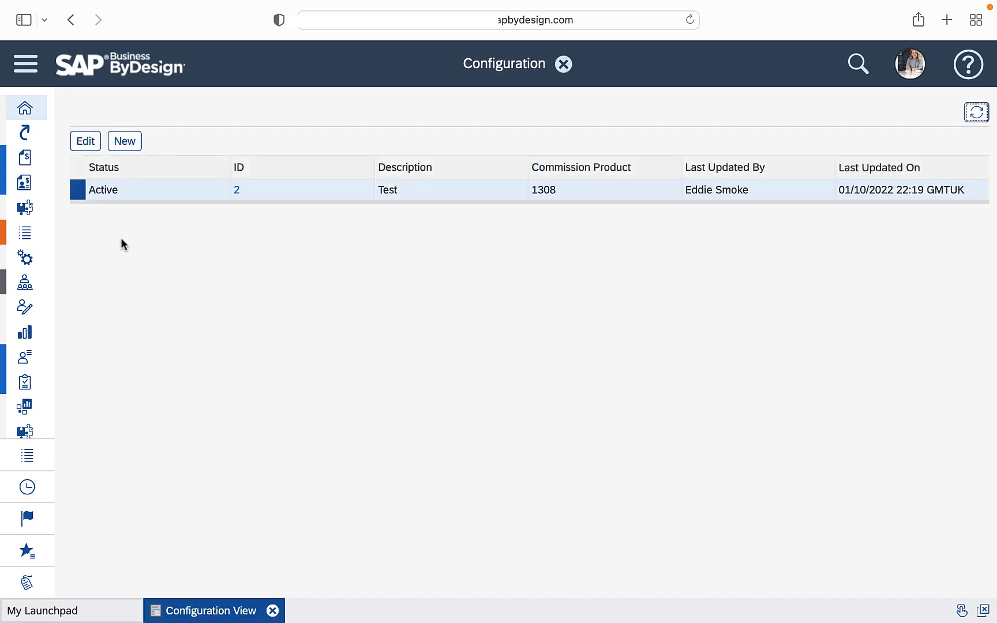
left_click(90, 149)
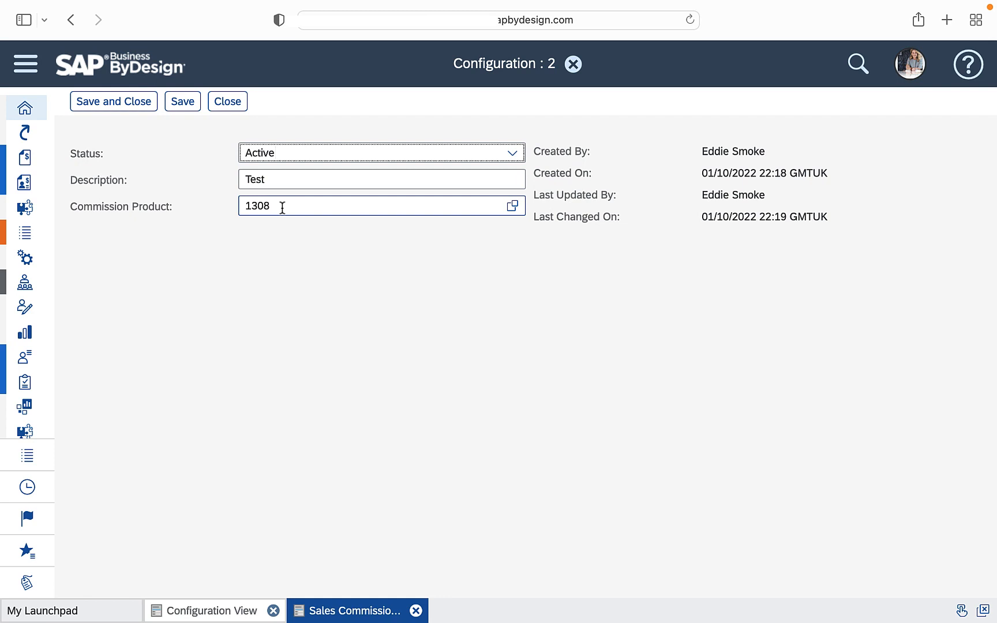
left_click(231, 105)
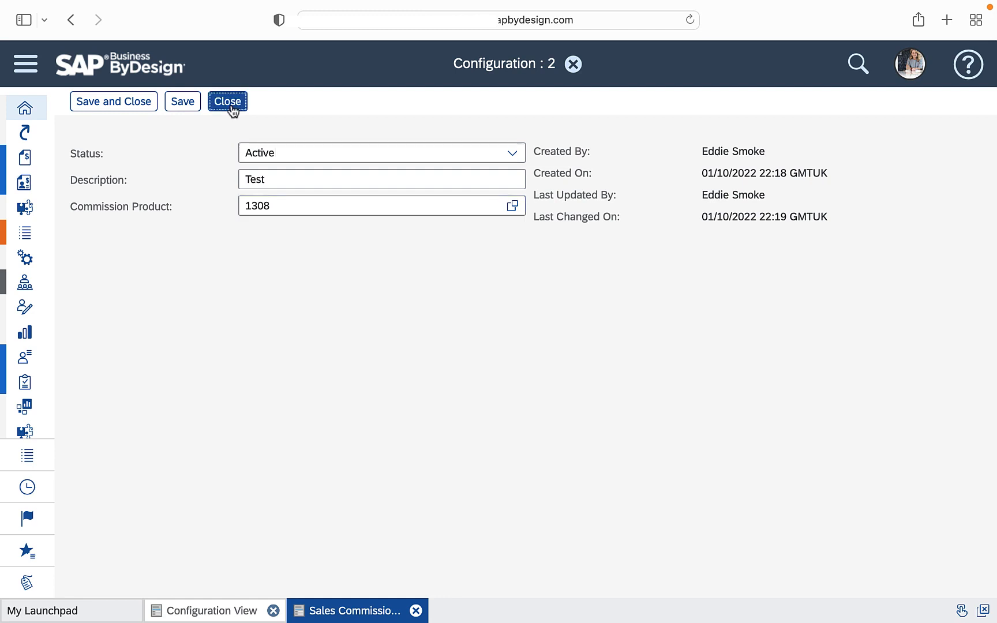
left_click(563, 63)
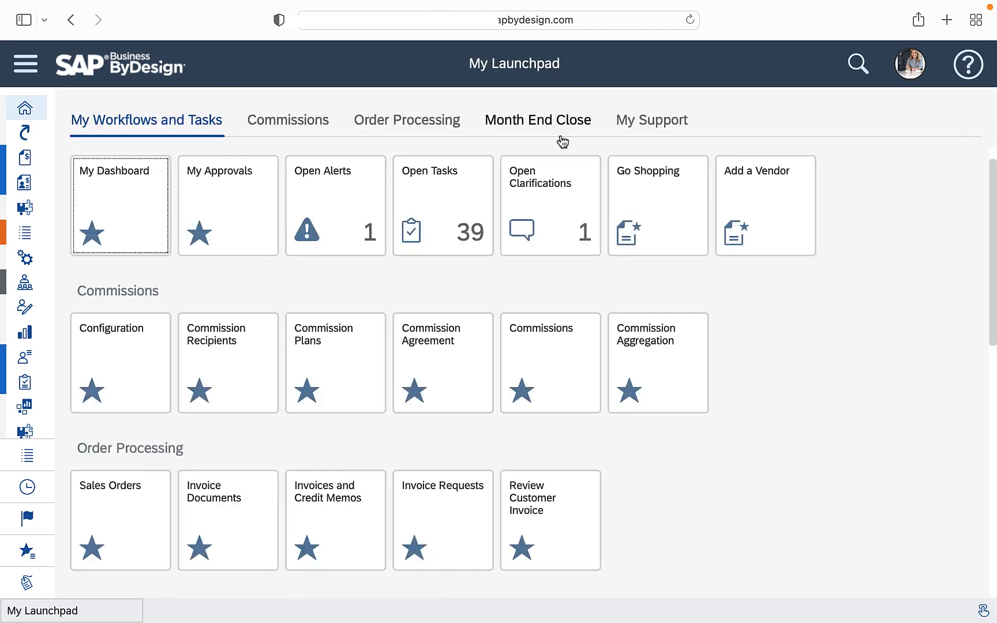
Open the commission recipient valid until 12/31/2030, review its details and comments, and return to the launchpad
left_click(237, 372)
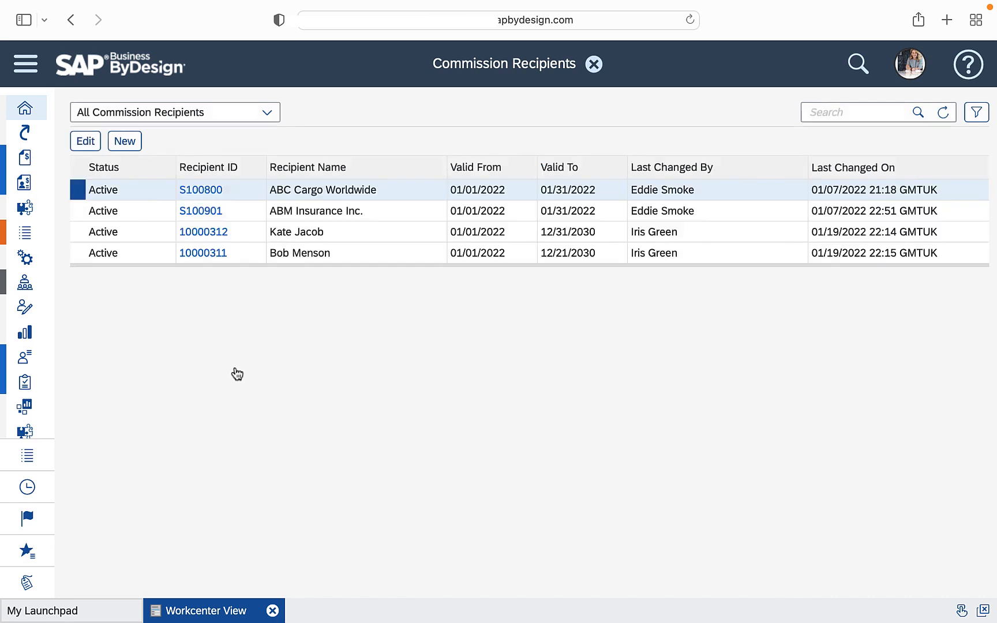
left_click(374, 232)
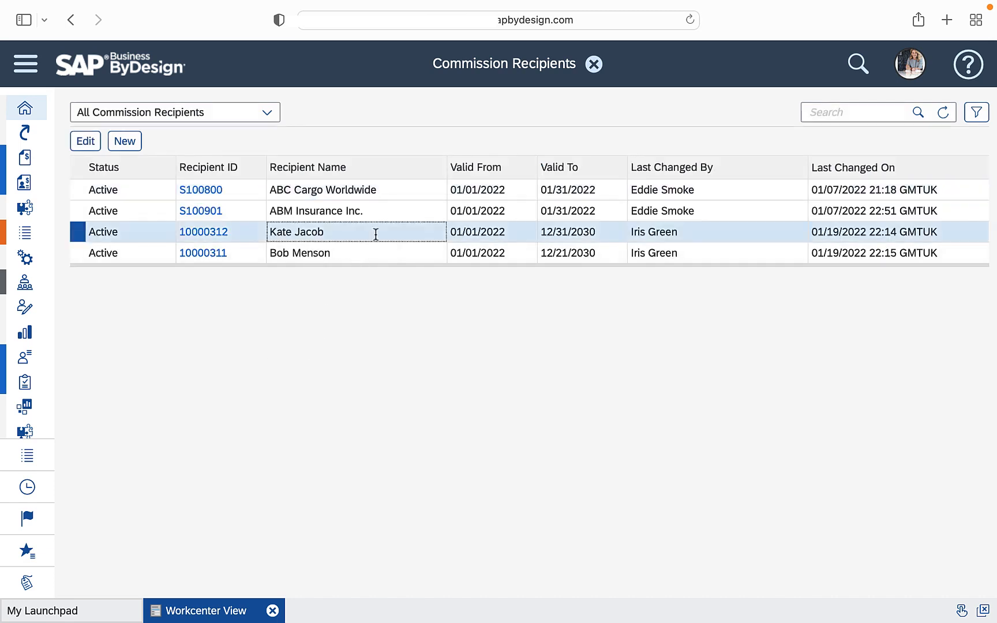
left_click(92, 143)
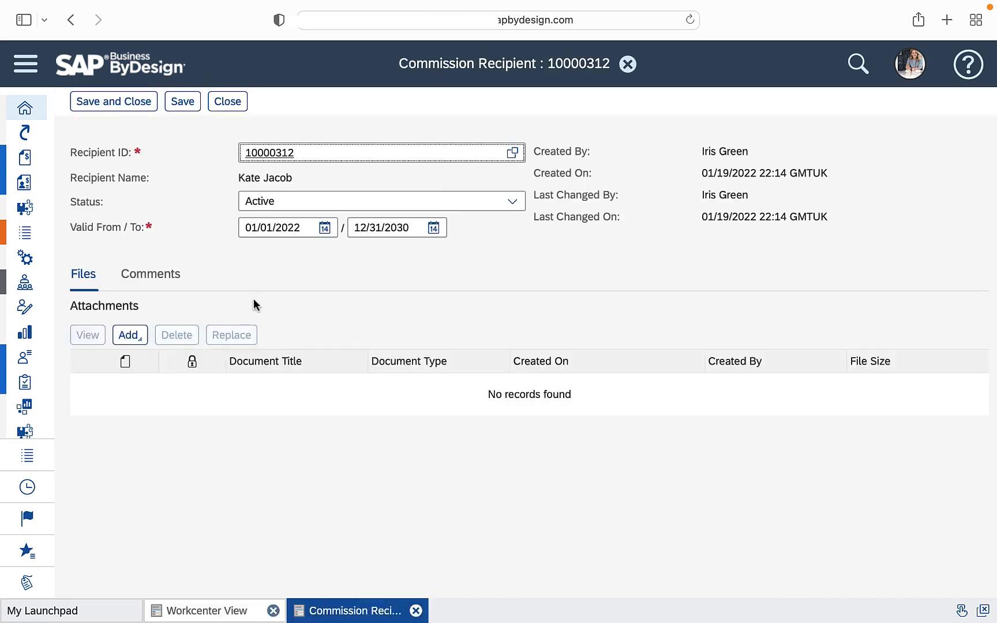
left_click(152, 285)
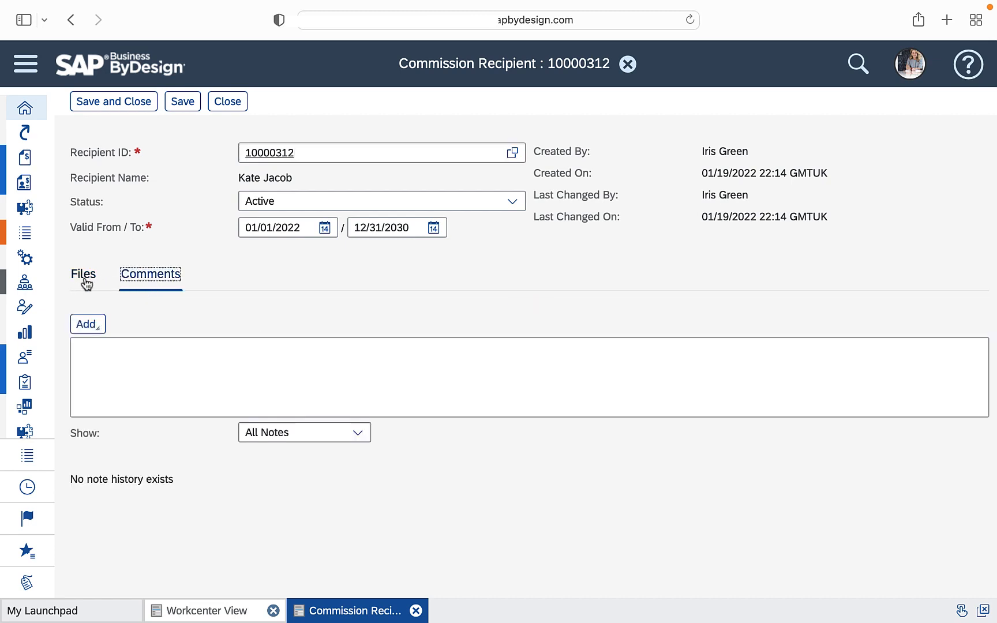
left_click(228, 102)
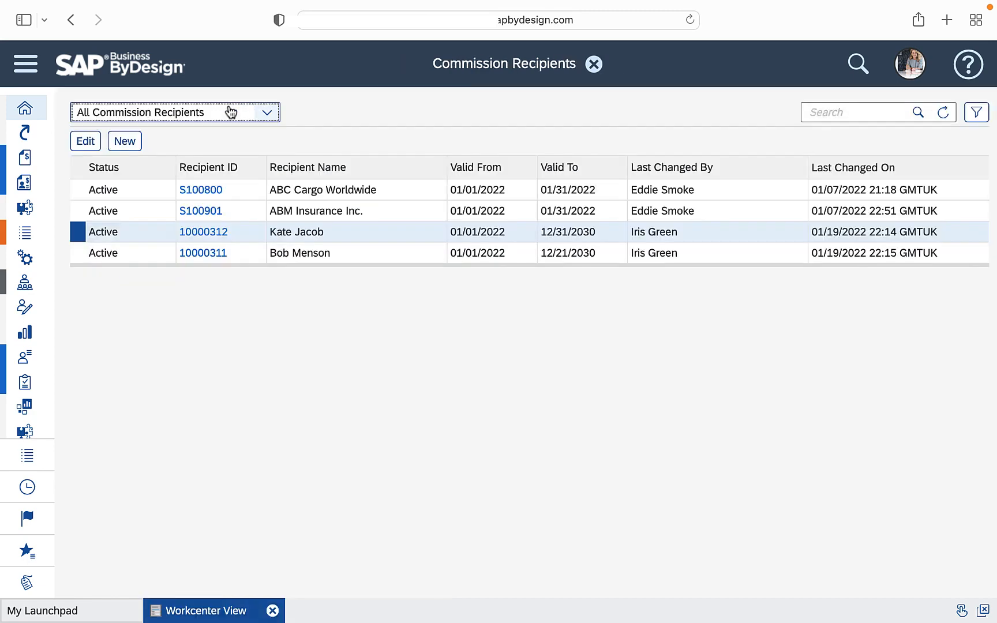
left_click(594, 64)
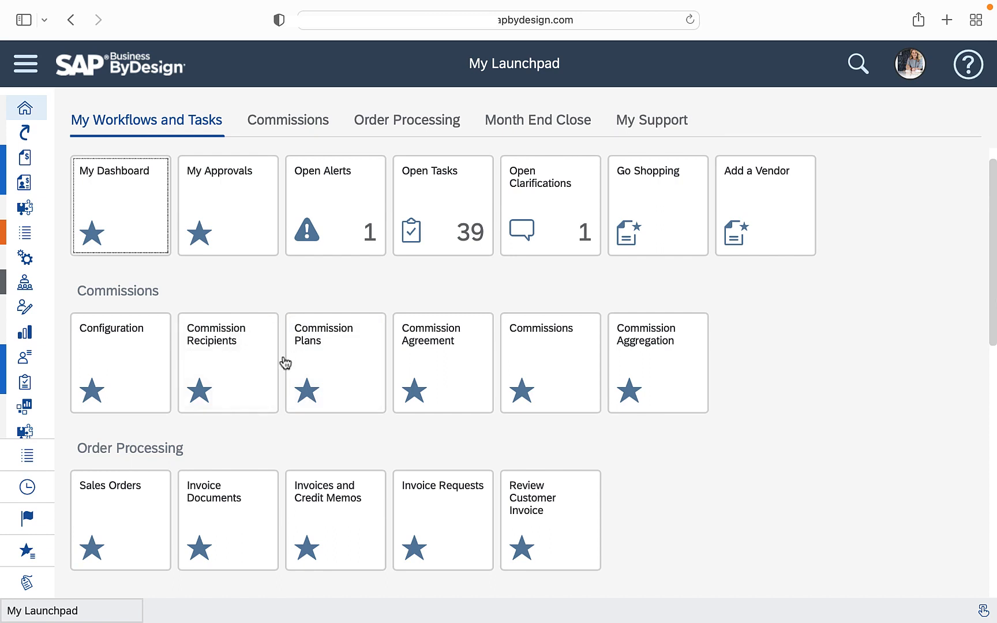
Open the Quota Based commission plan, examine its product and sliding scale settings, and close it
left_click(311, 357)
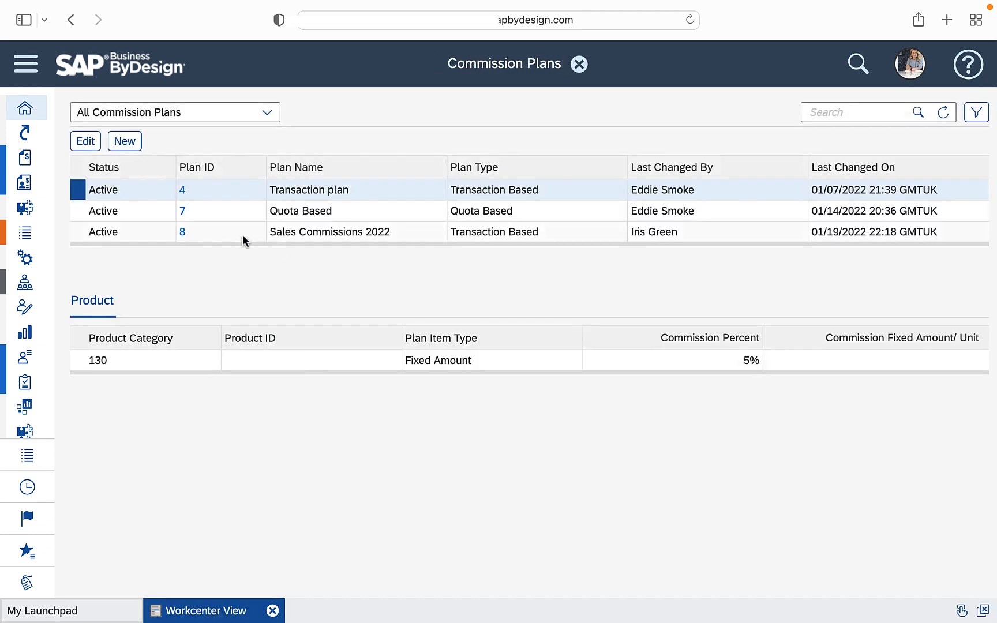
left_click(241, 209)
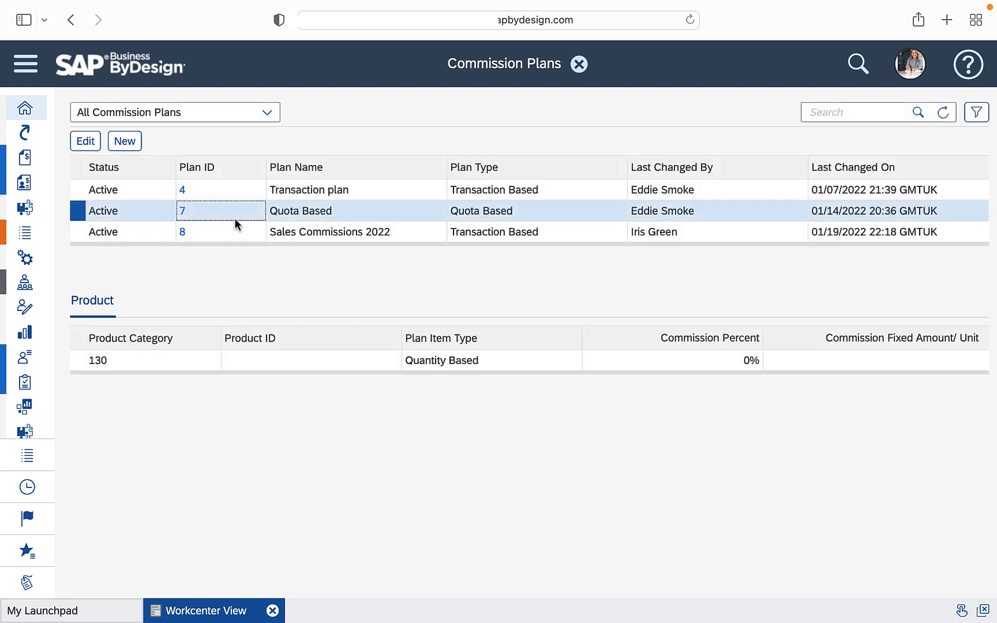
left_click(184, 215)
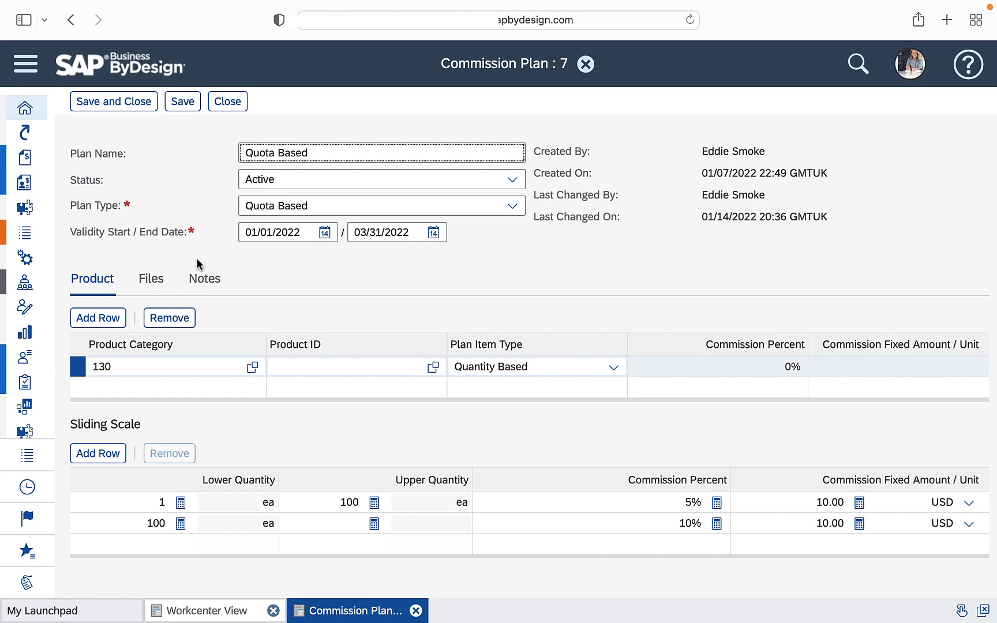
left_click(228, 102)
Open the Sales Commissions 2022 plan, review its product rates, attachments and notes, and return to the launchpad
left_click(226, 229)
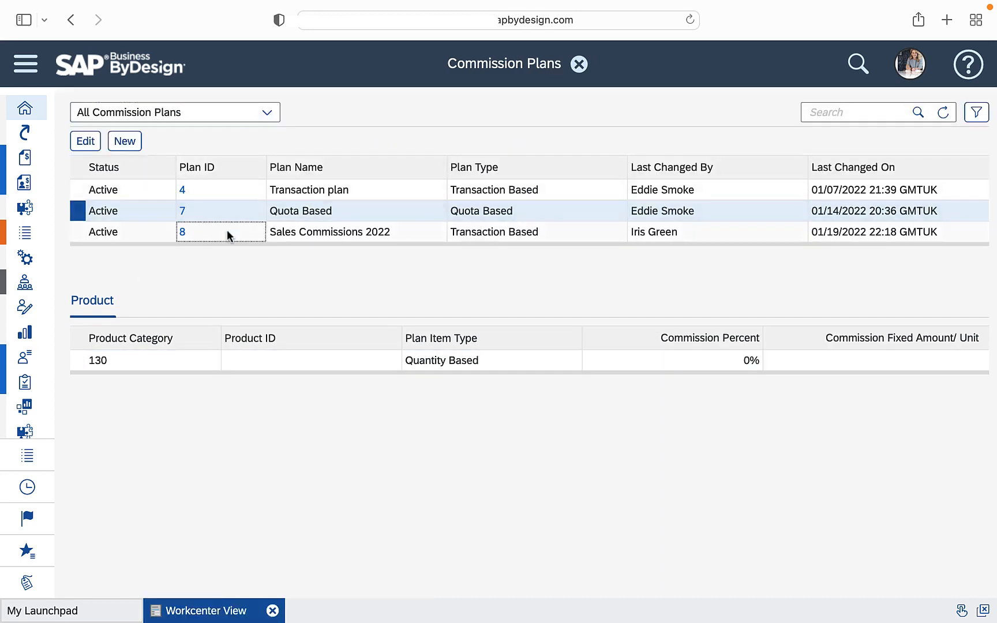
left_click(90, 143)
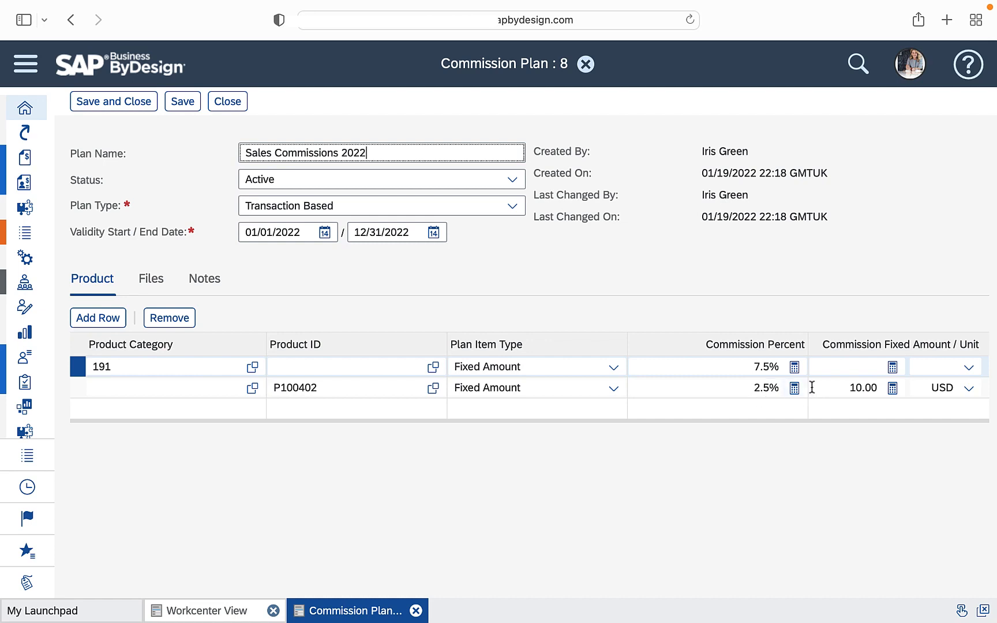
left_click(172, 290)
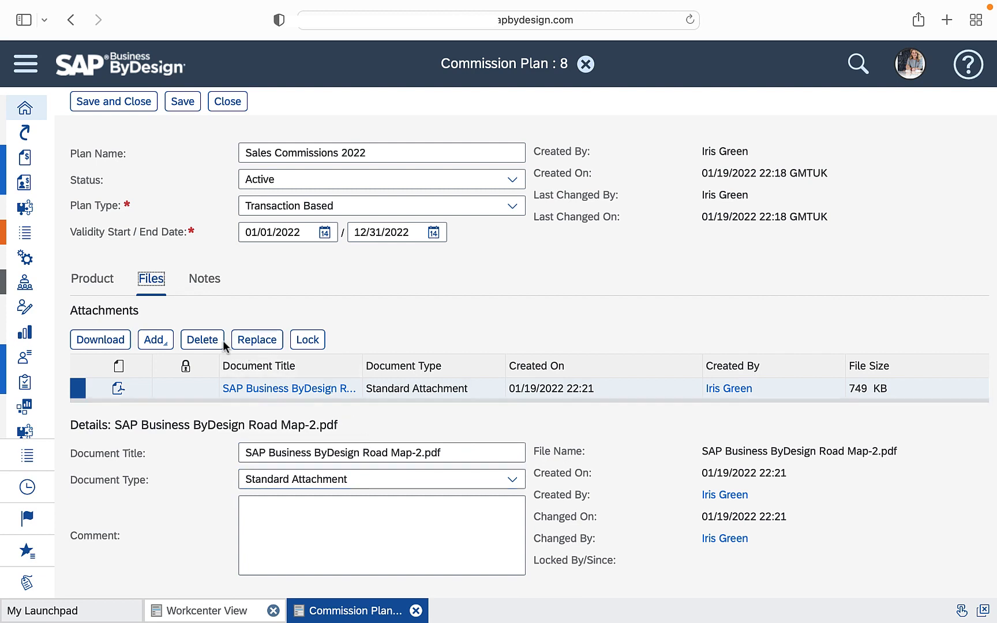
left_click(213, 292)
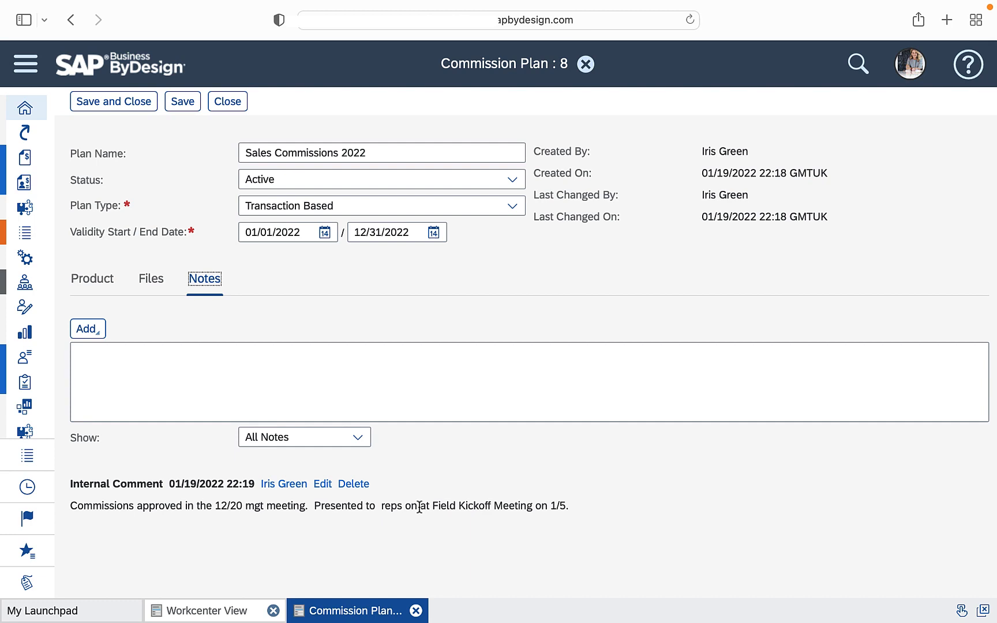
left_click(227, 102)
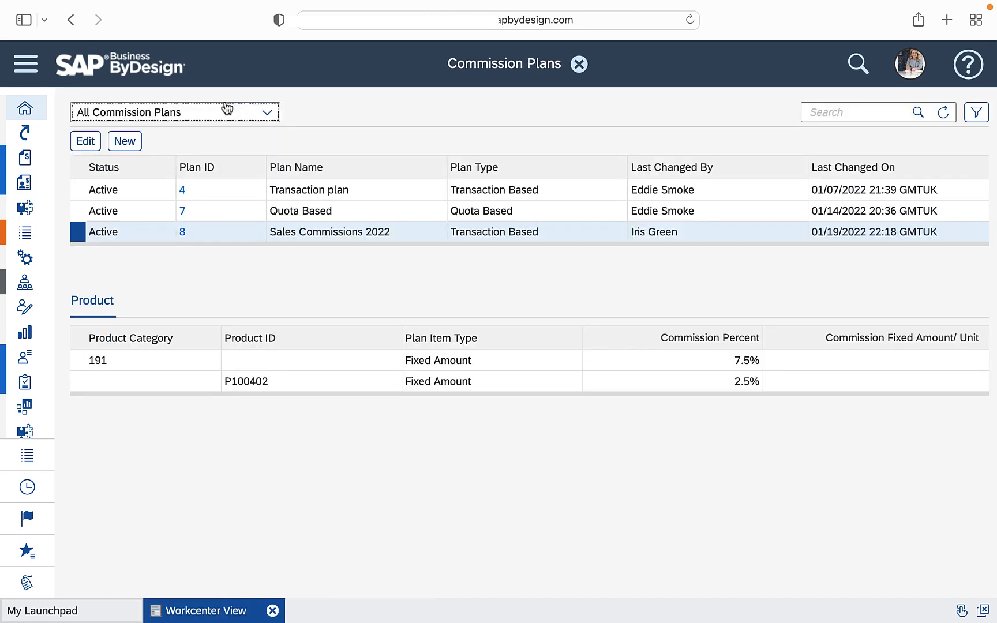
left_click(578, 65)
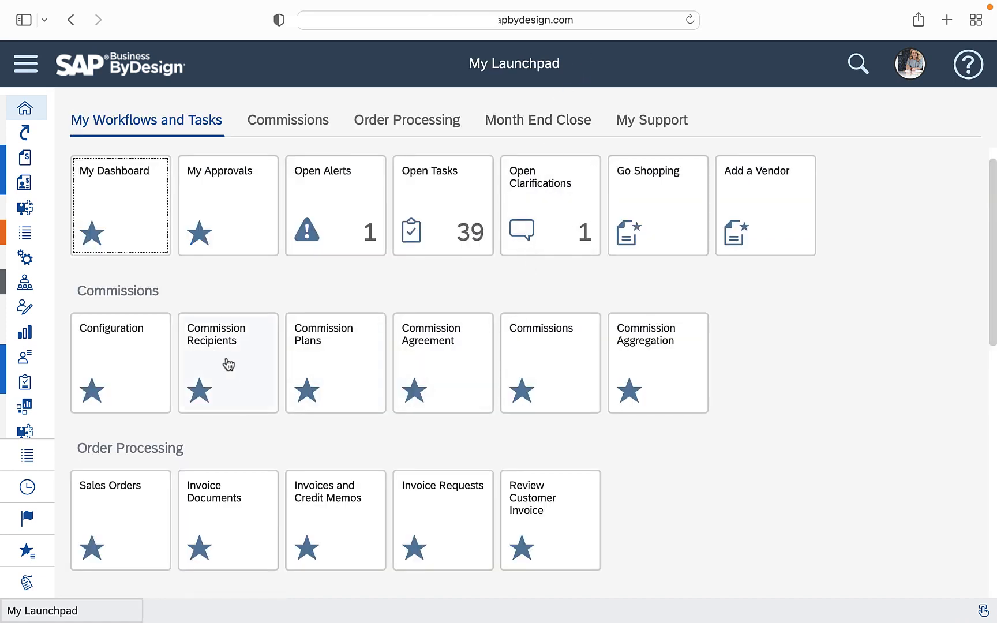
Open commission agreement 8, review its assigned plan, files and notes, and return to the launchpad
left_click(440, 367)
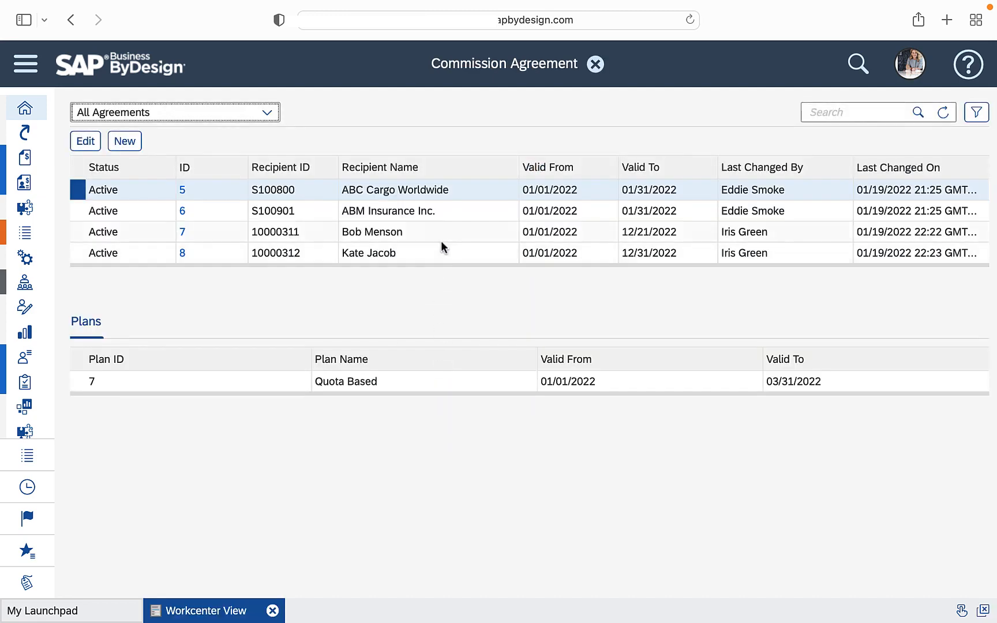
left_click(442, 249)
left_click(88, 142)
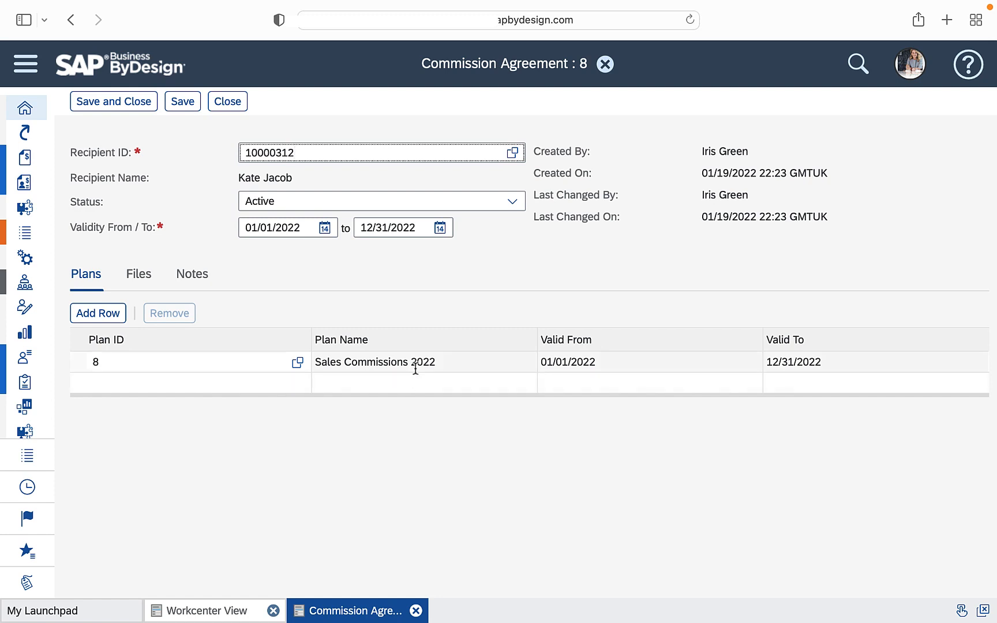
left_click(131, 276)
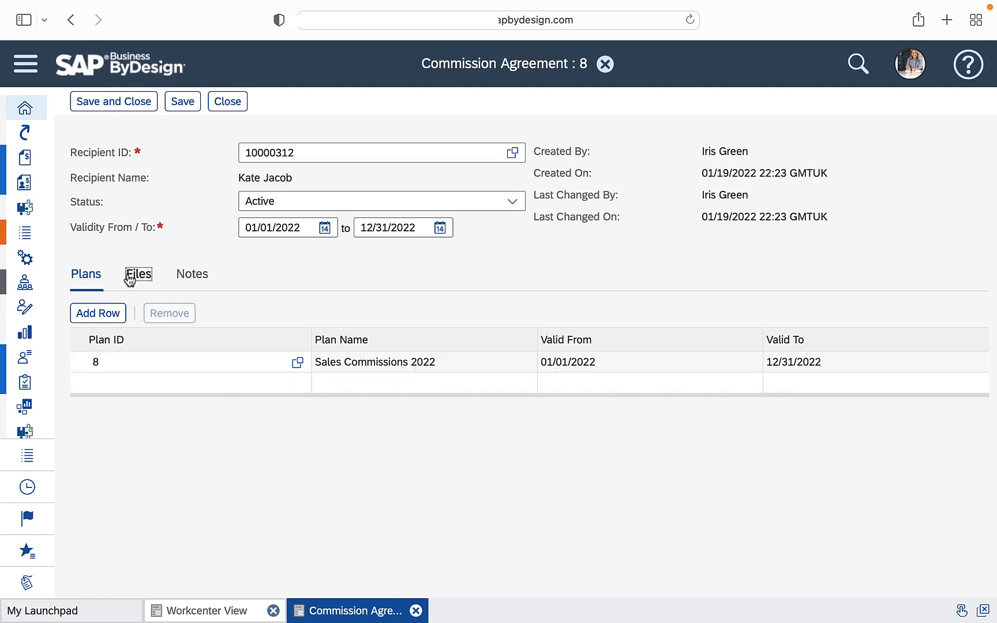
left_click(192, 277)
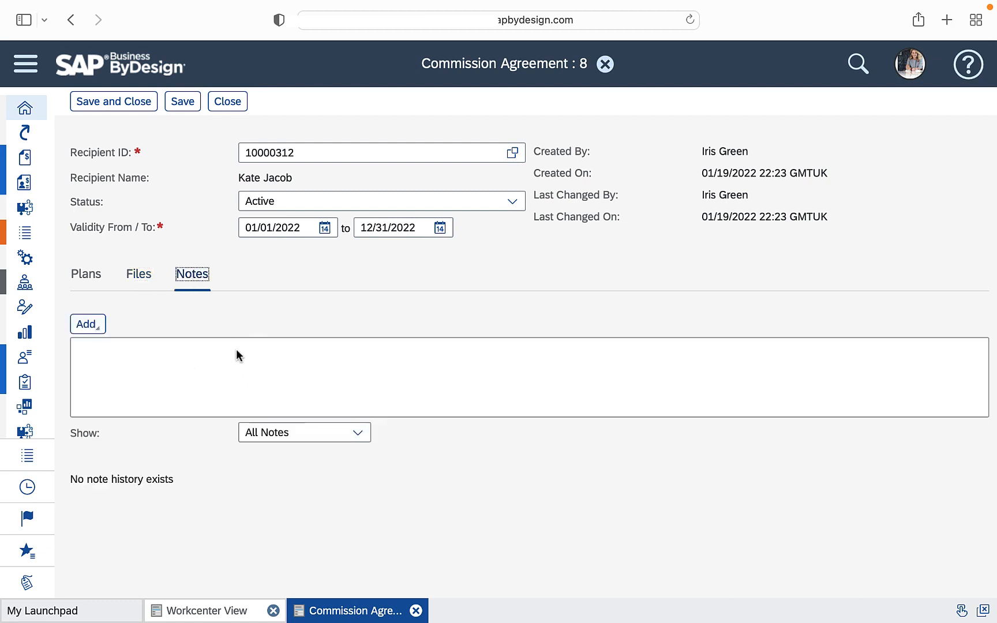
left_click(231, 102)
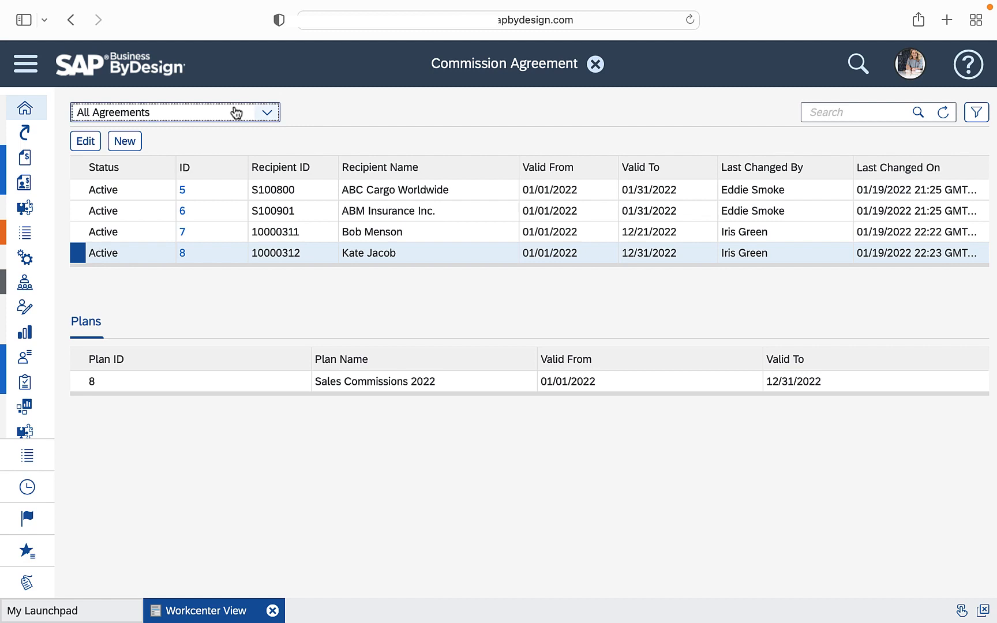
left_click(594, 65)
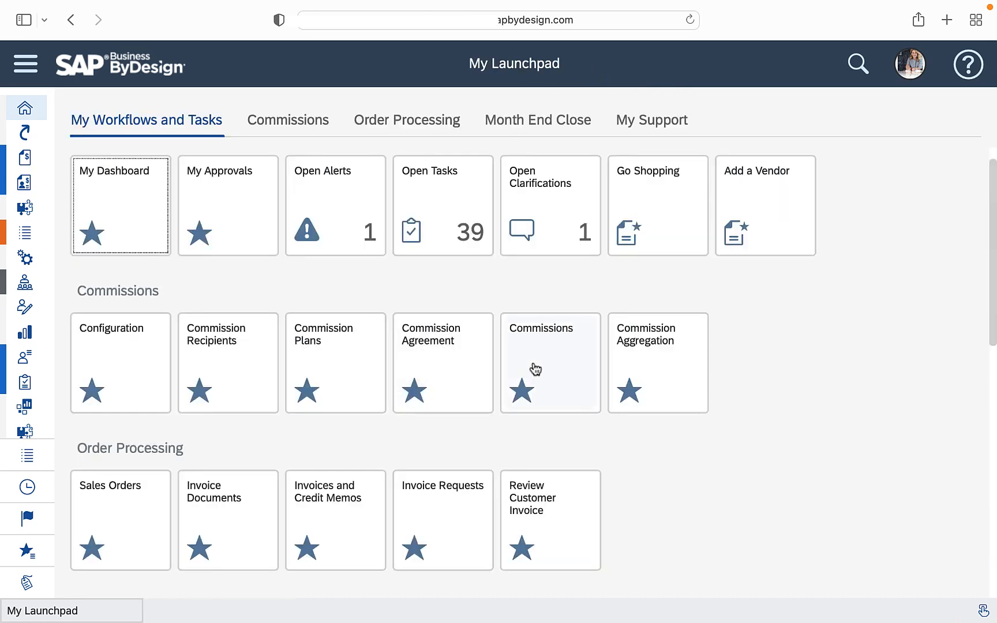
Open the Low Plumbing & Heating sales order with all its details and examine its commission recipients
left_click(135, 508)
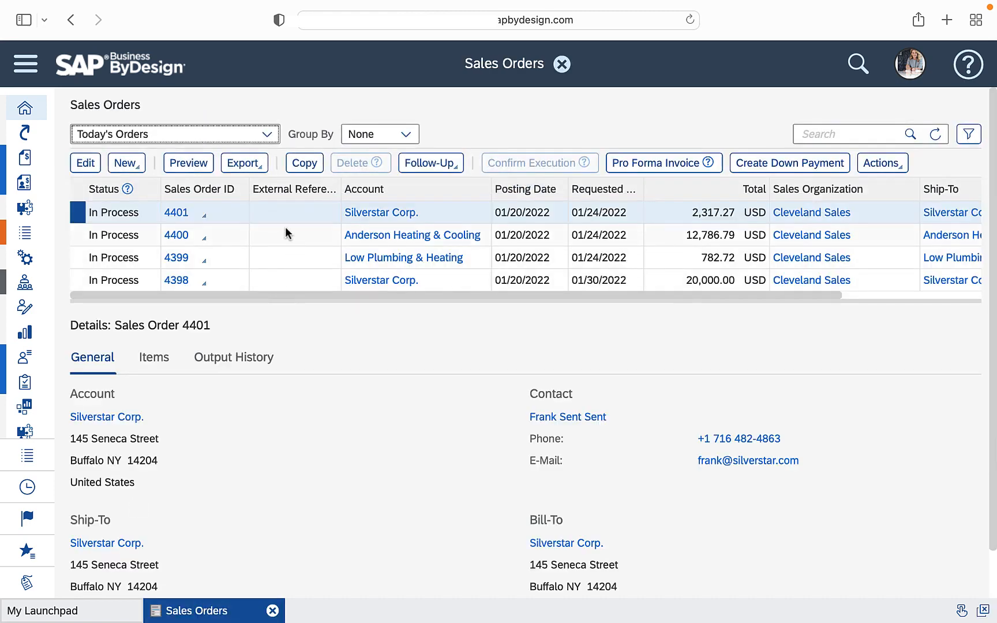
left_click(284, 261)
left_click(73, 171)
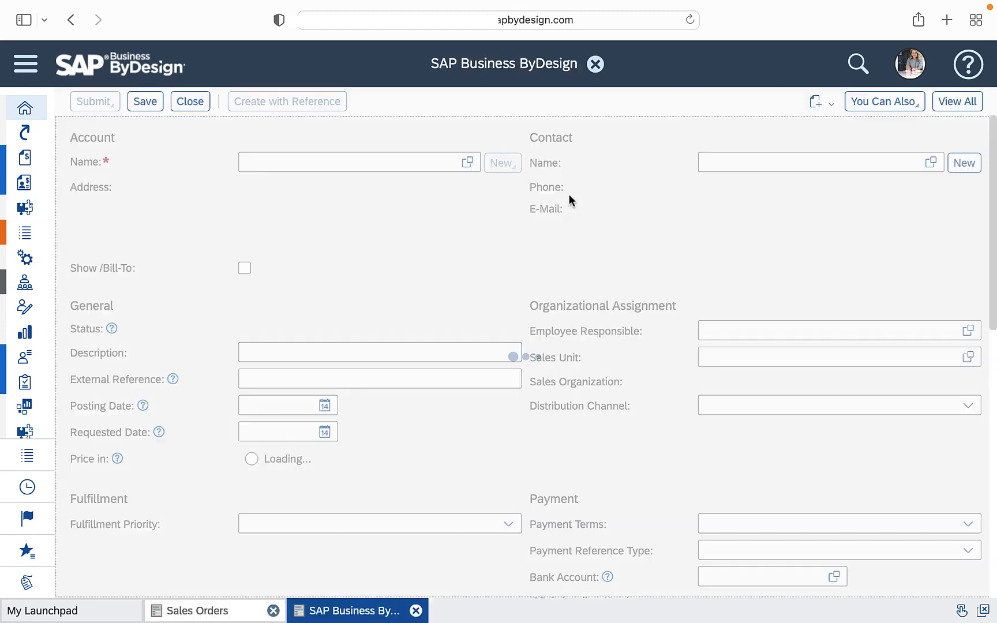
left_click(957, 102)
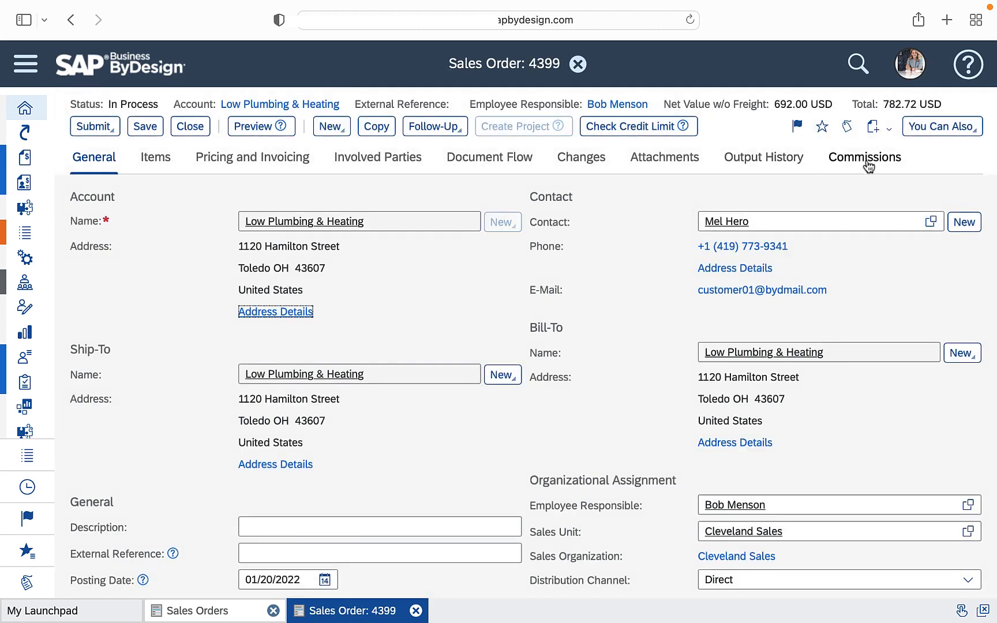
left_click(864, 164)
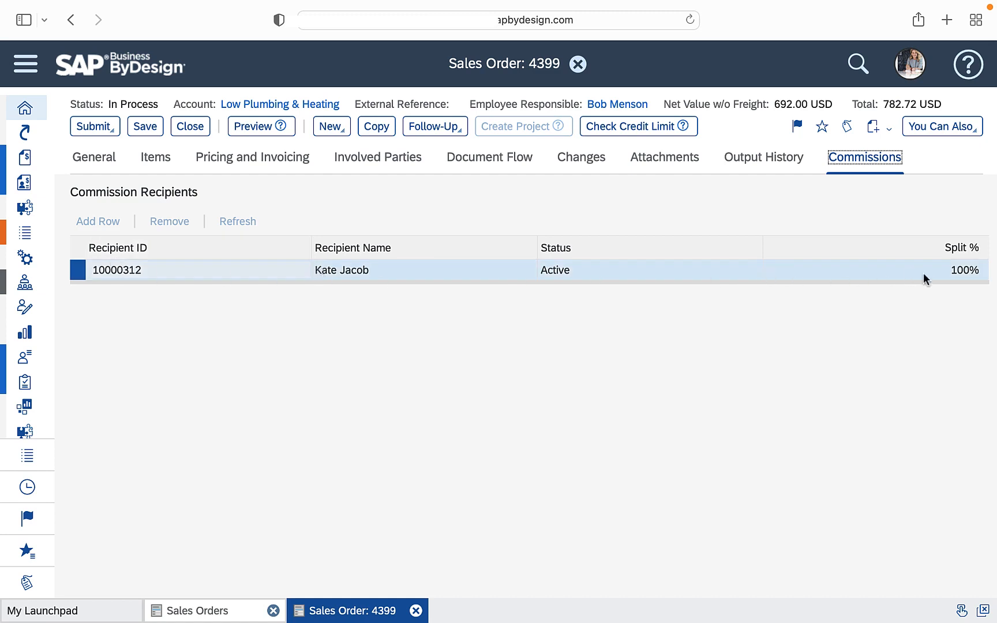
Review the line items of the Low Plumbing & Heating sales order and close it without saving changes
left_click(191, 130)
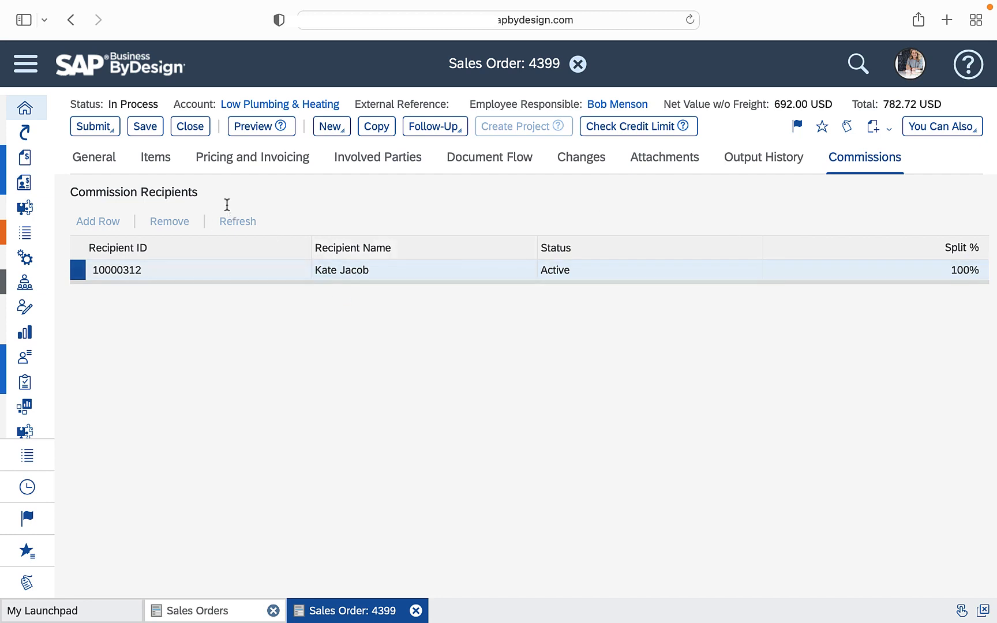
left_click(156, 158)
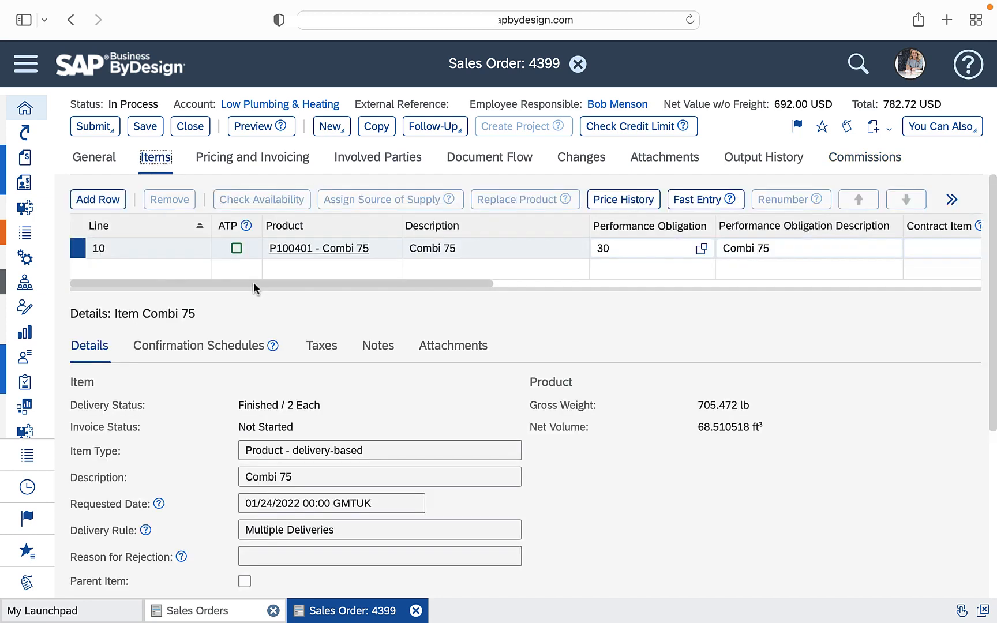
left_click(197, 129)
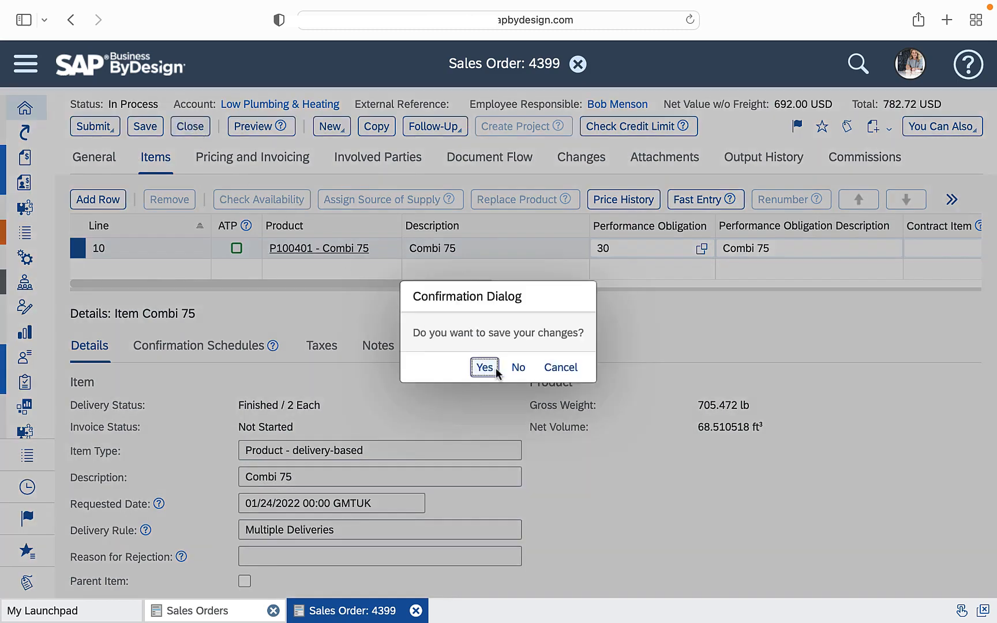
left_click(518, 369)
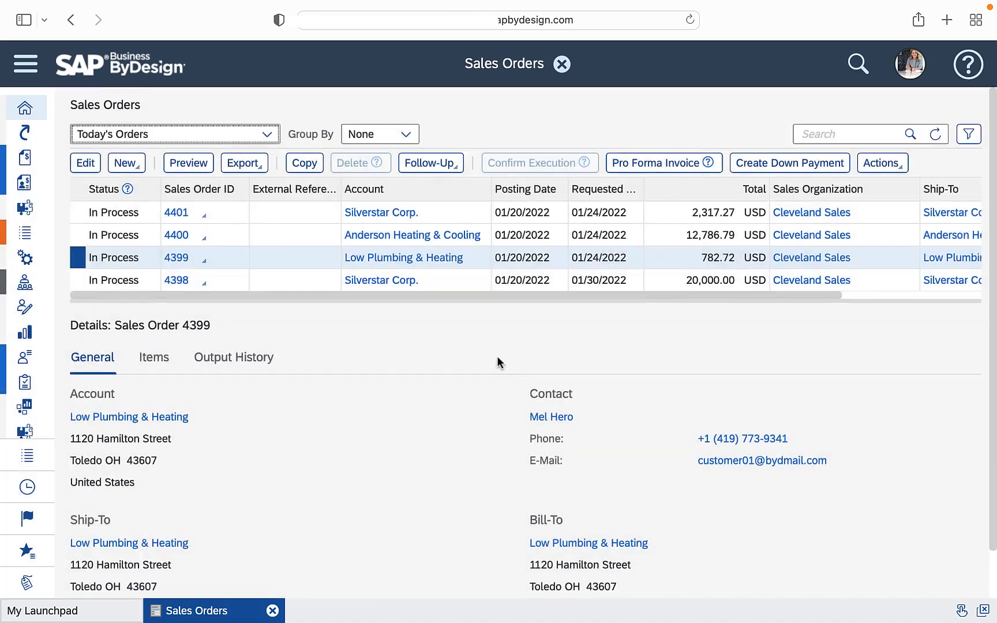
Open the Anderson Heating & Cooling sales order with all its details, examine its commission recipients and splits, and close it
left_click(318, 241)
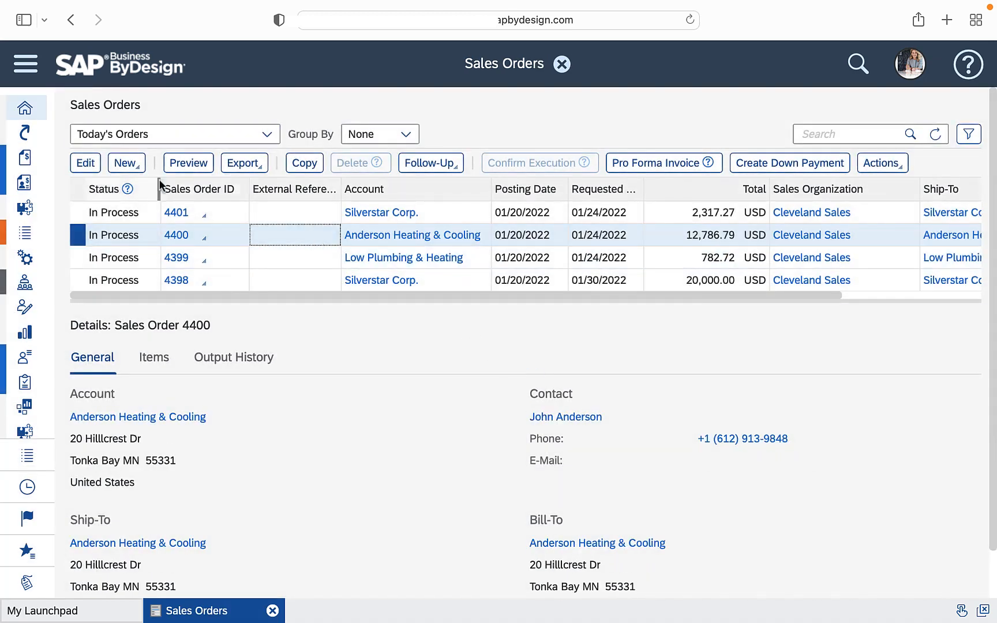
left_click(82, 165)
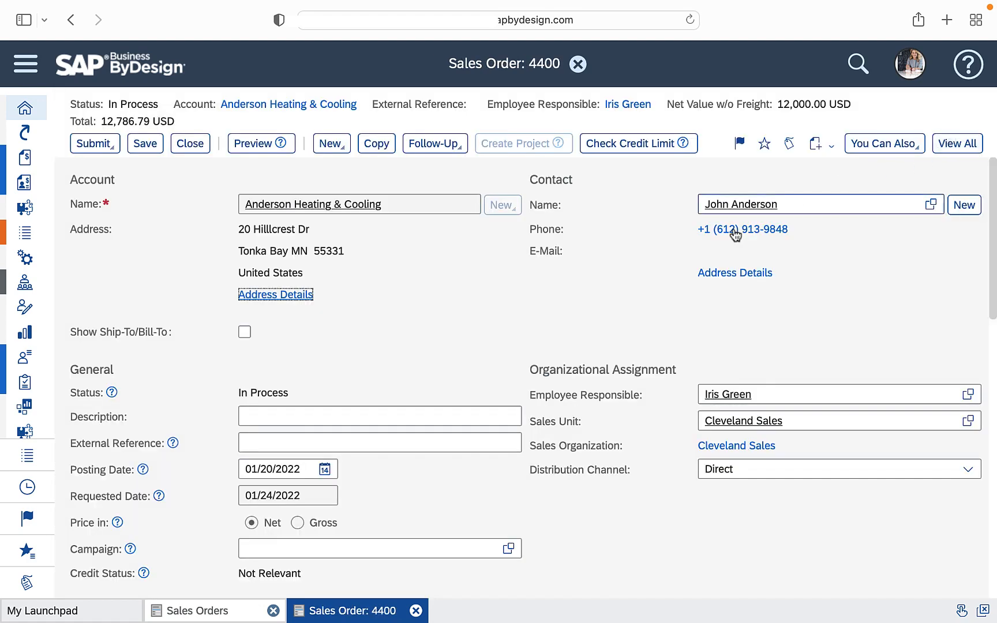
left_click(955, 146)
left_click(858, 181)
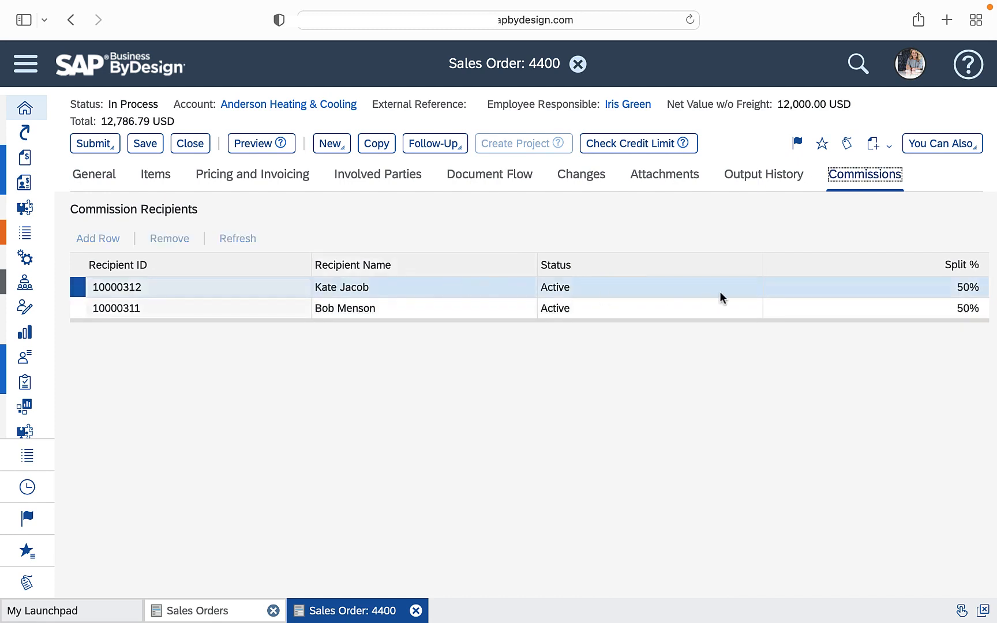
left_click(644, 307)
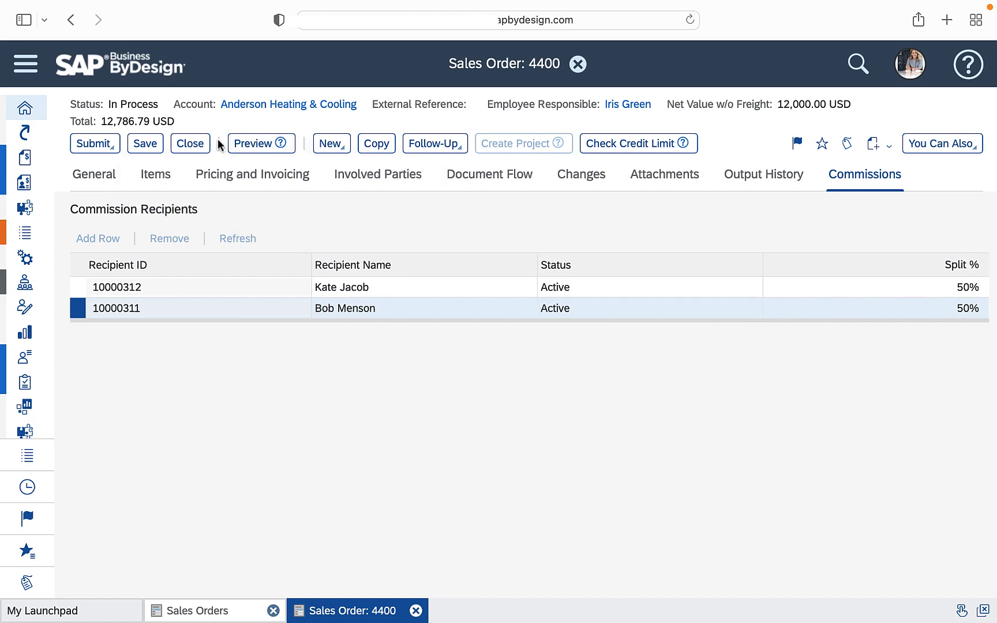
left_click(190, 143)
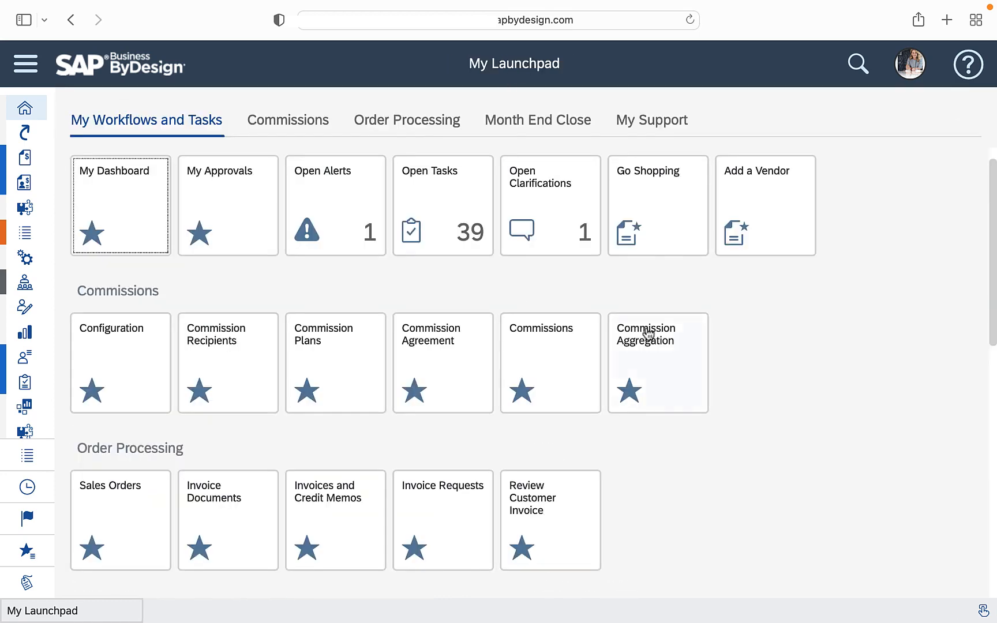
Look over today's invoice documents and return to the launchpad
left_click(209, 510)
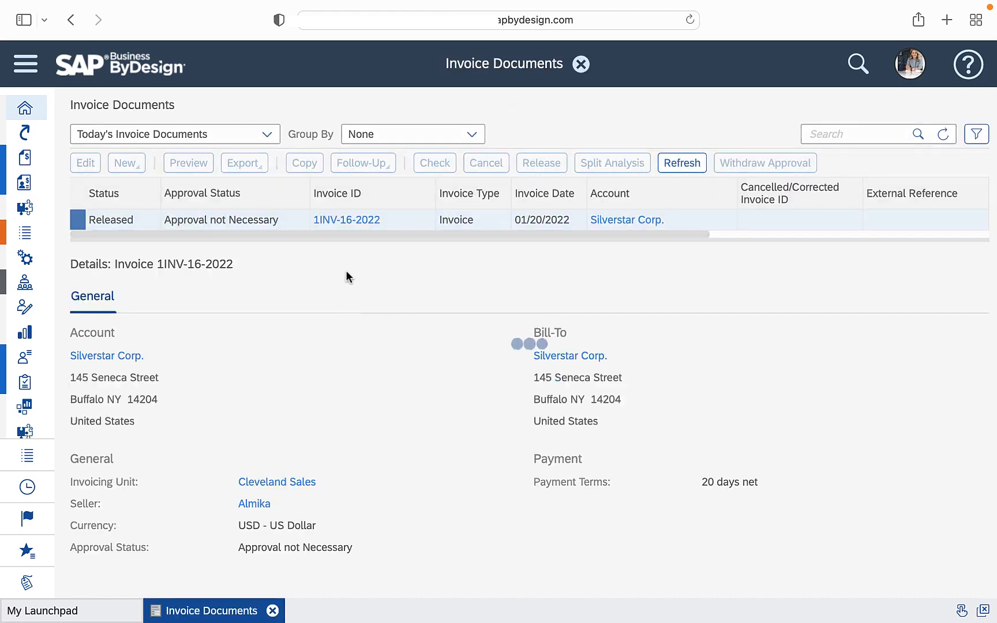
left_click(581, 64)
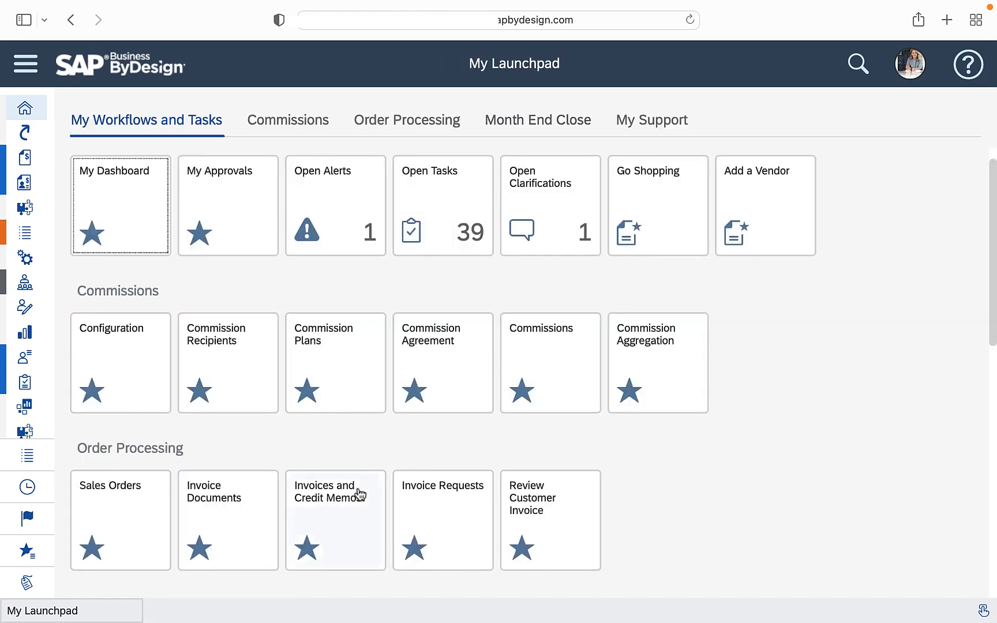
Invoice and release today's requests for Silverstar Corp., Low Plumbing & Heating and Anderson Heating & Cooling, and check today's invoice documents
left_click(434, 504)
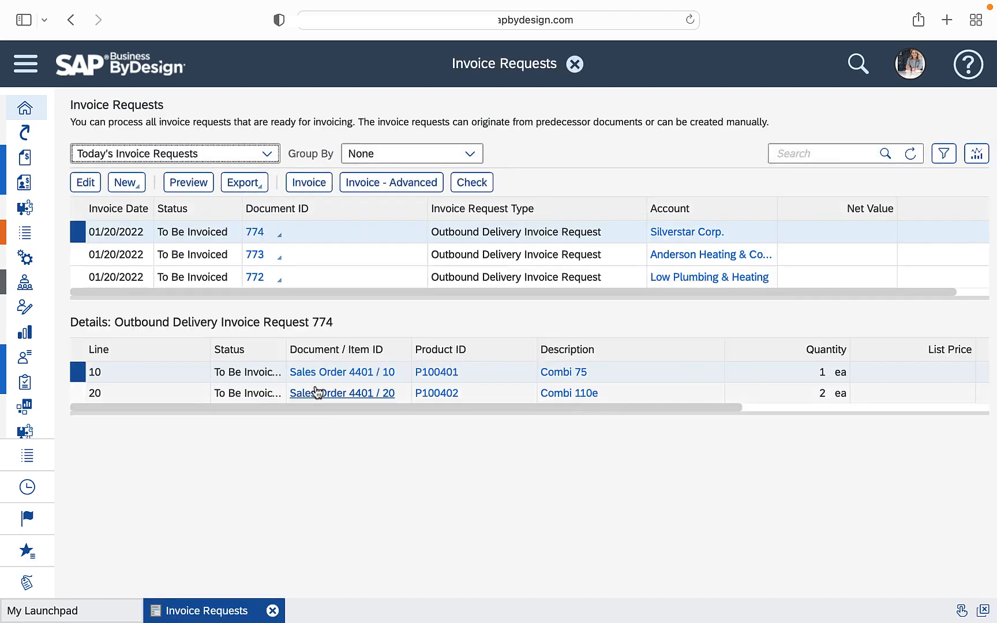
left_click(310, 184)
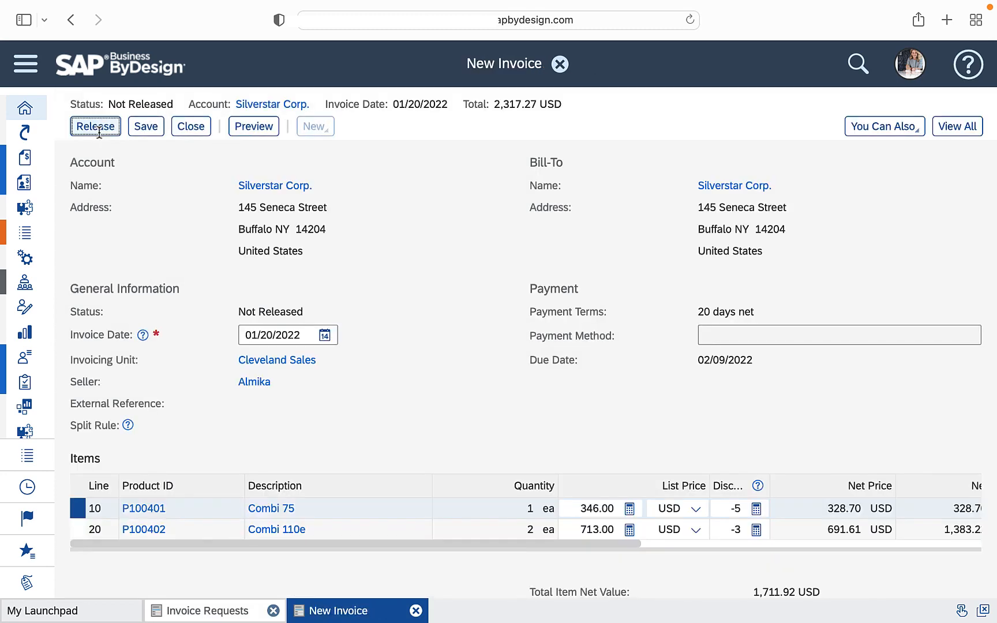
left_click(96, 126)
left_click(310, 185)
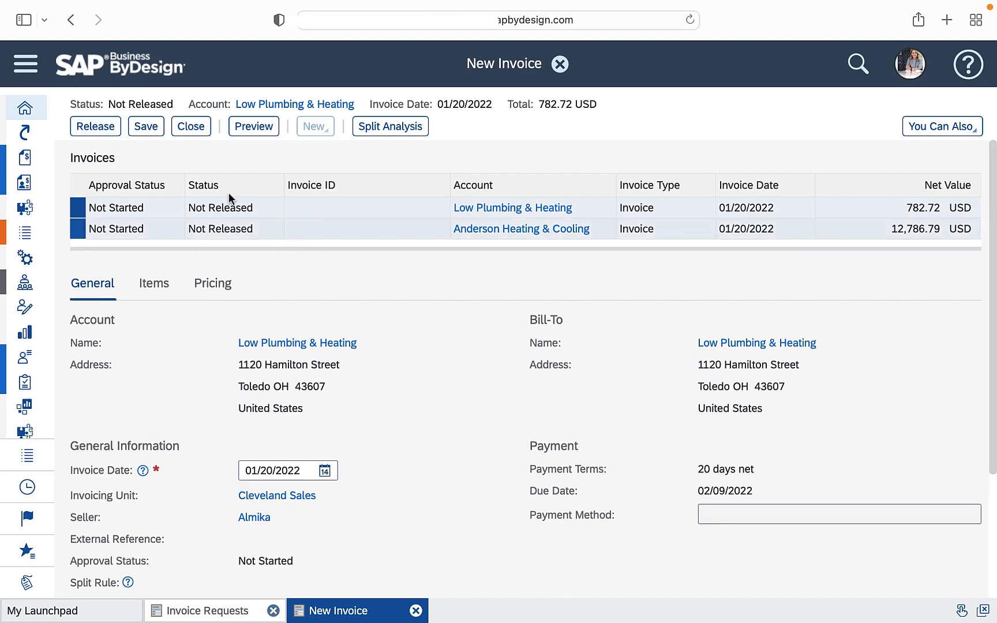
left_click(100, 127)
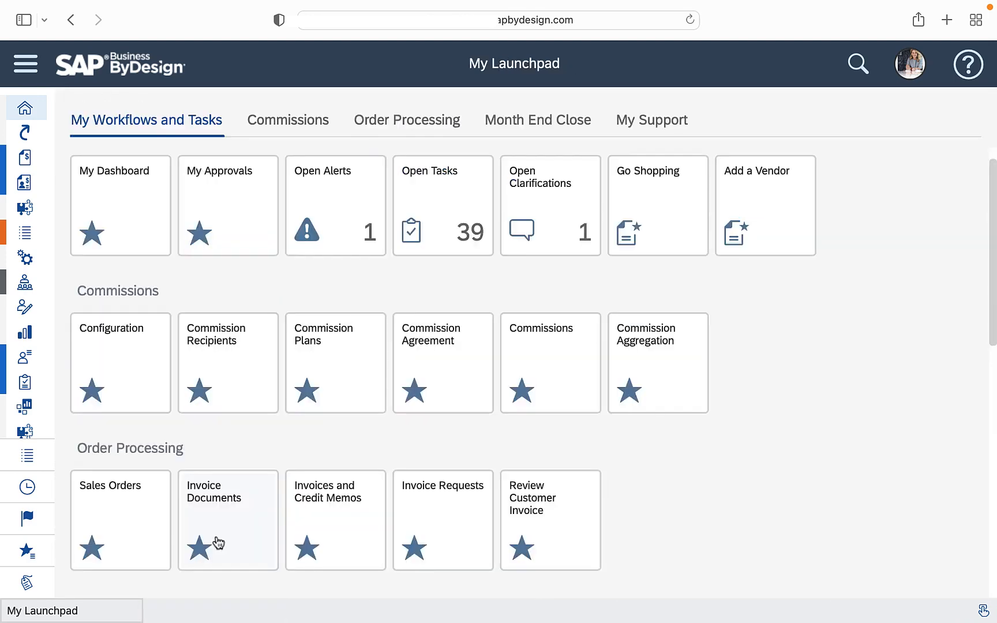
left_click(218, 542)
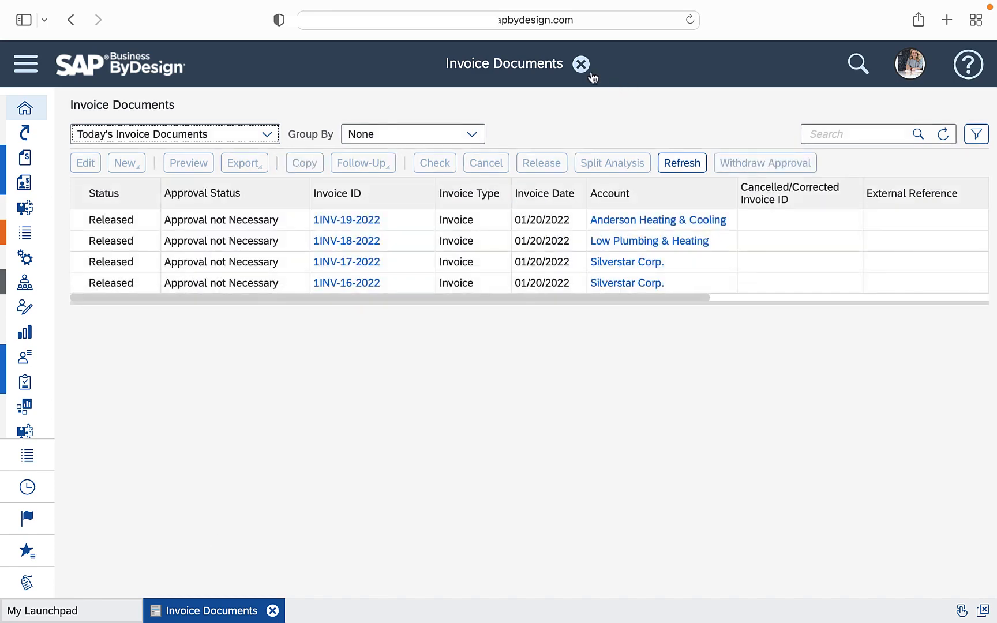
left_click(581, 63)
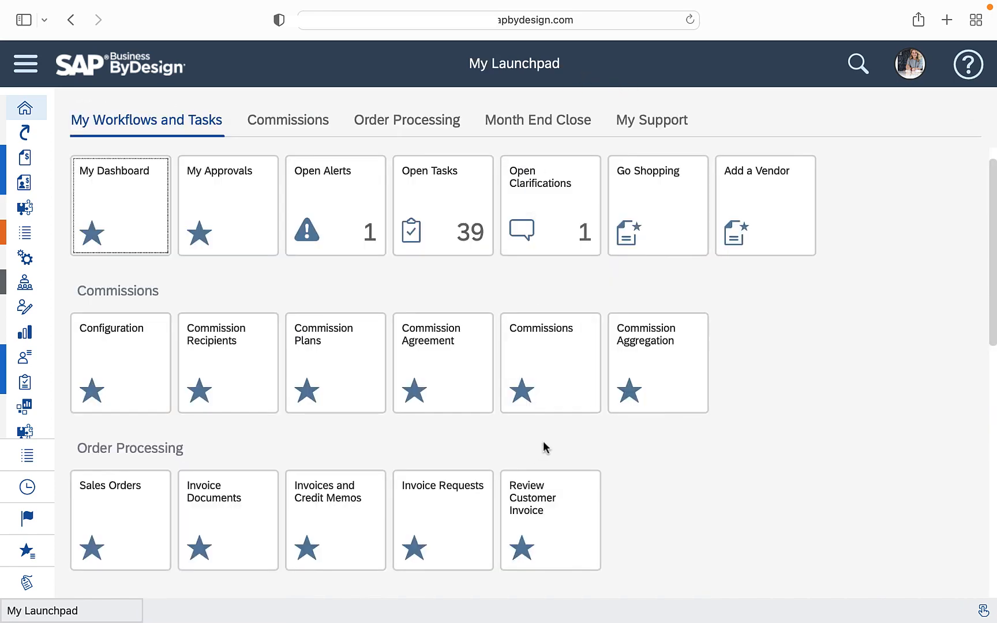
Examine the first 2.5% entry in the commissions list and its Sales Commissions 2022 plan rates, and return to the launchpad
left_click(558, 340)
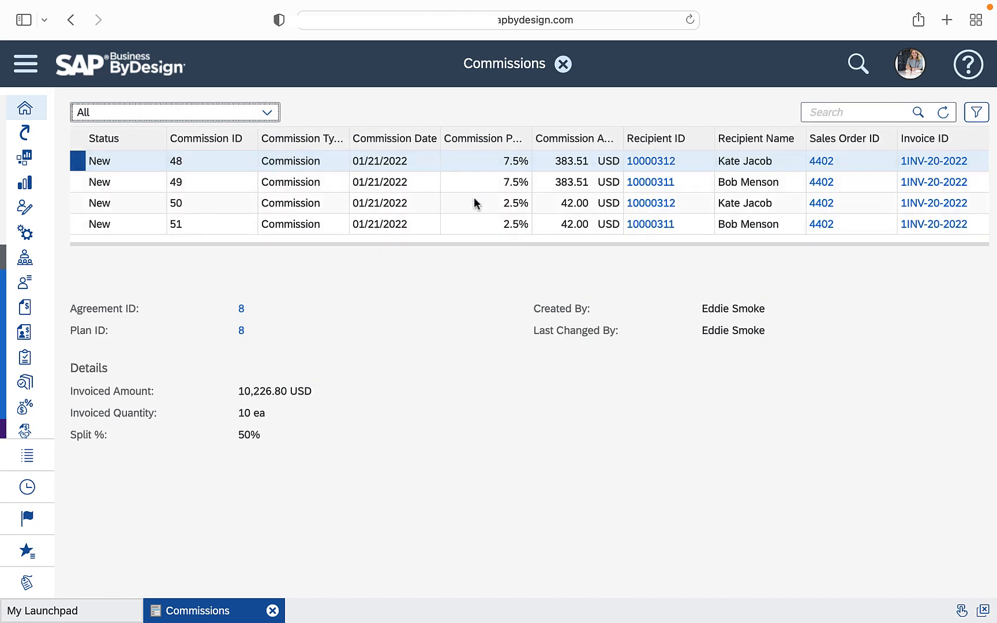
left_click(474, 202)
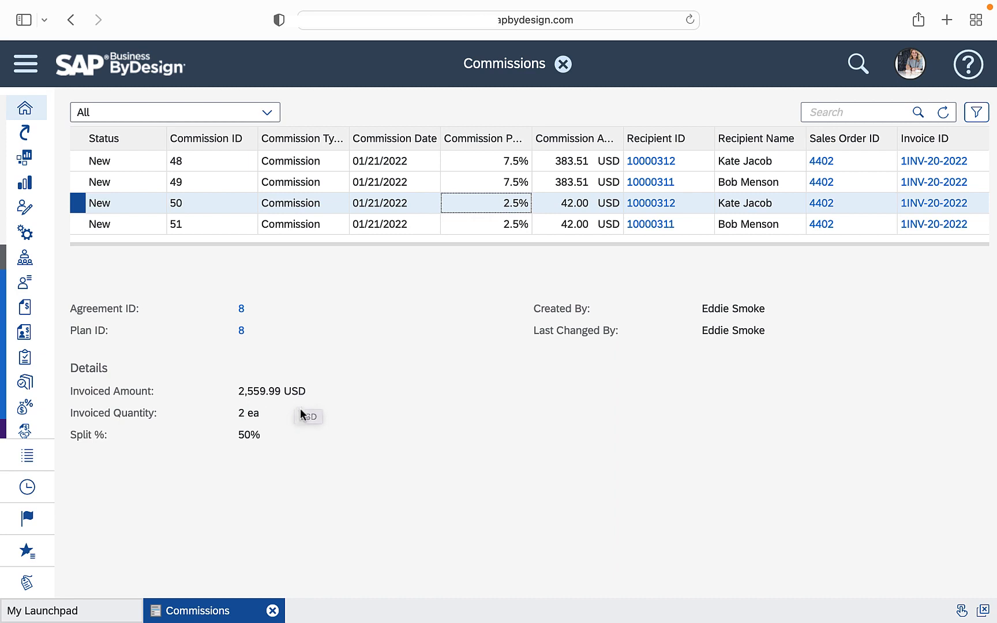
left_click(240, 330)
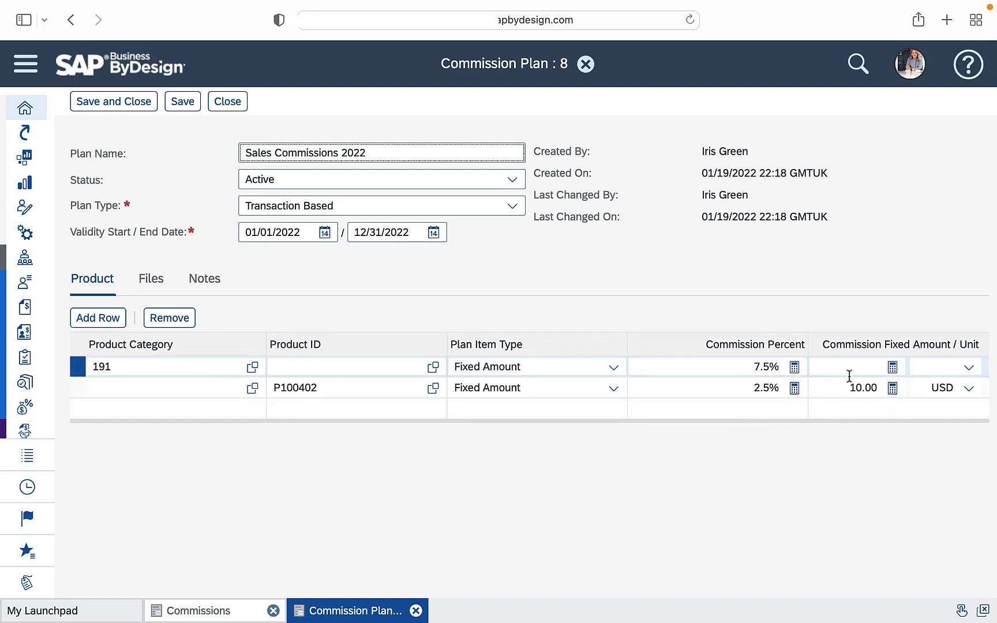
left_click(224, 101)
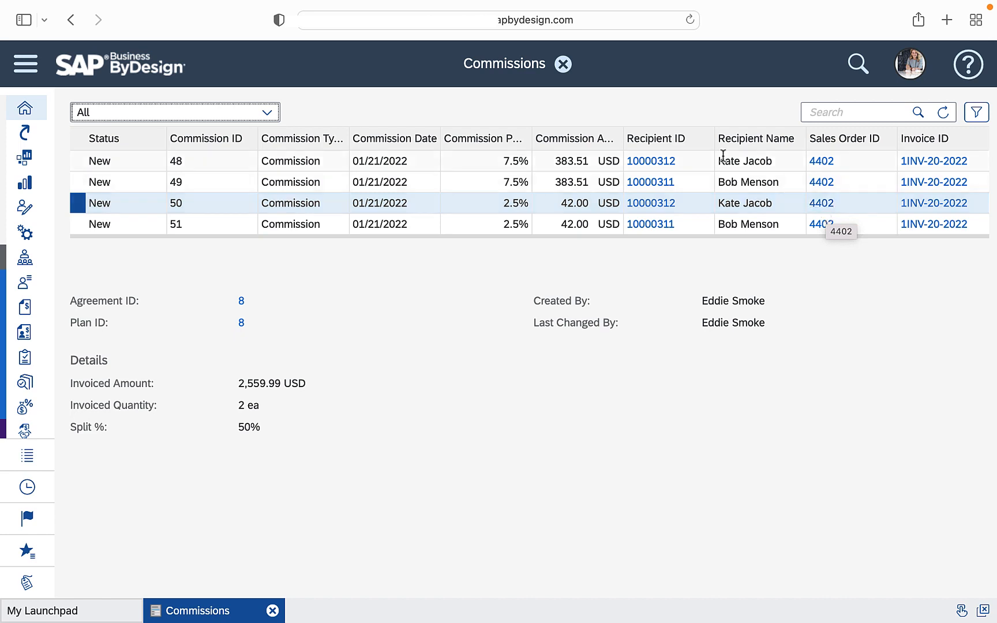
left_click(563, 63)
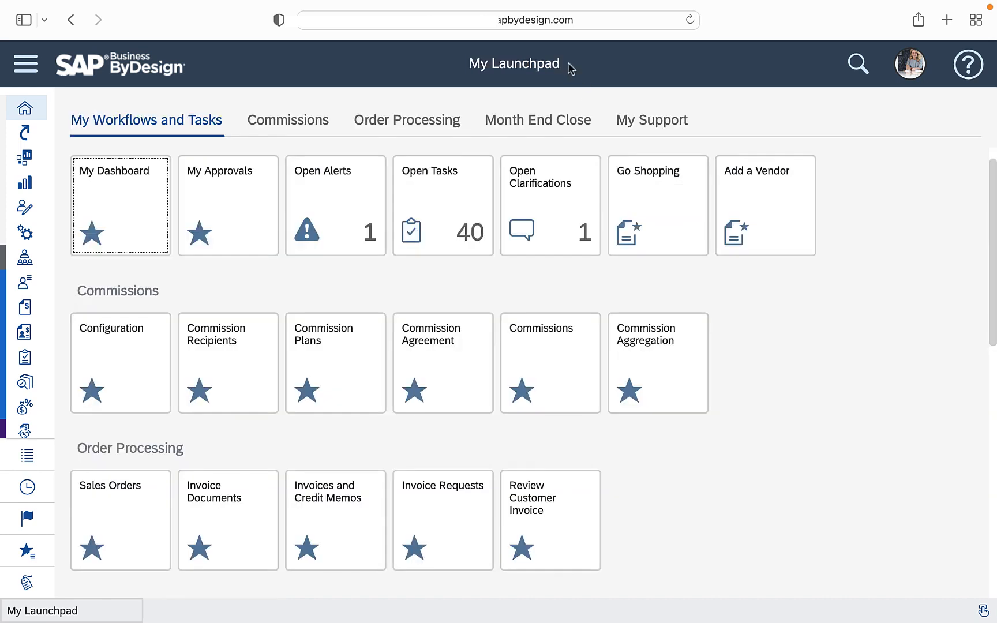
Create a new commission aggregation and select the first commission recipient from the list of commissions by name
left_click(664, 363)
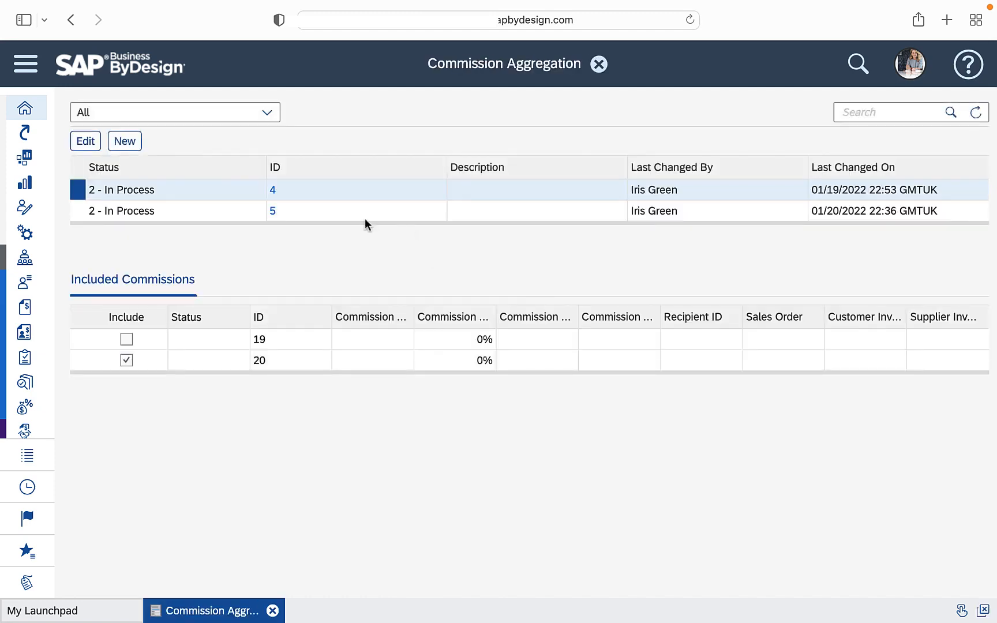
left_click(127, 144)
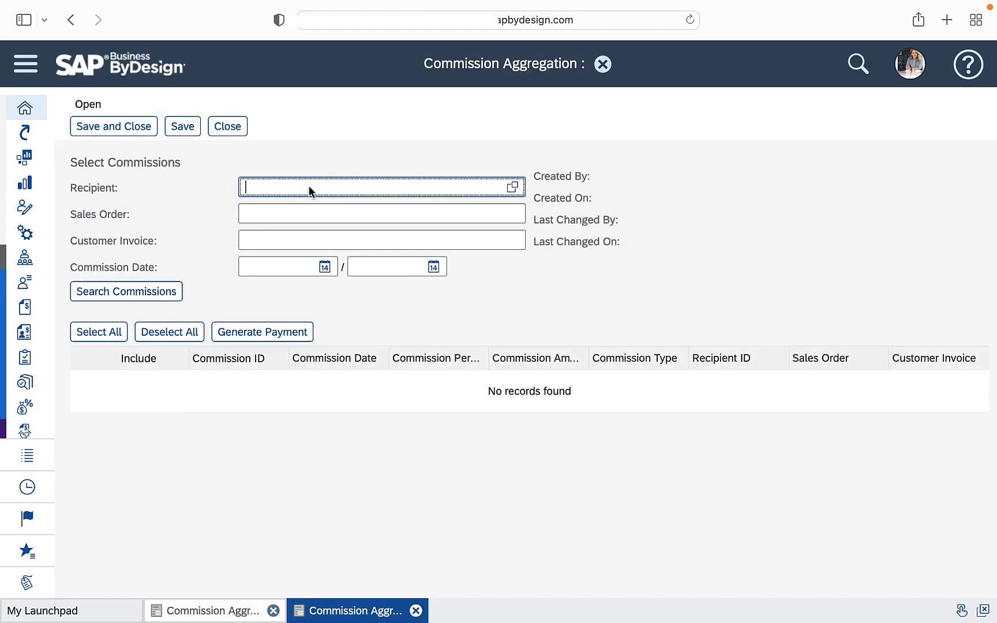
type("kate")
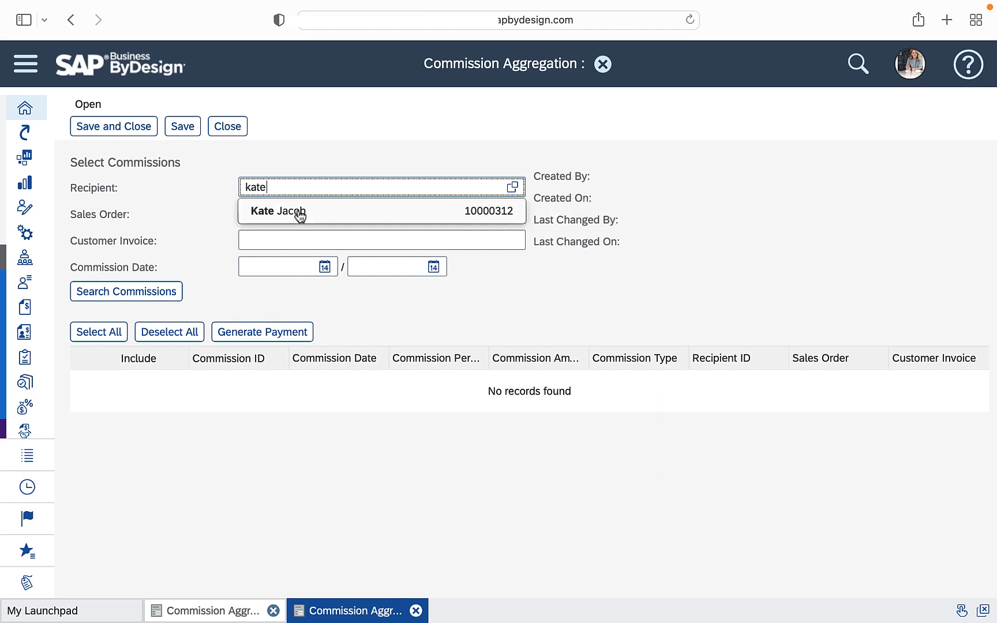
left_click(300, 211)
Set the aggregation's commission date range to 01/01/2022 through 01/31/2022
left_click(284, 275)
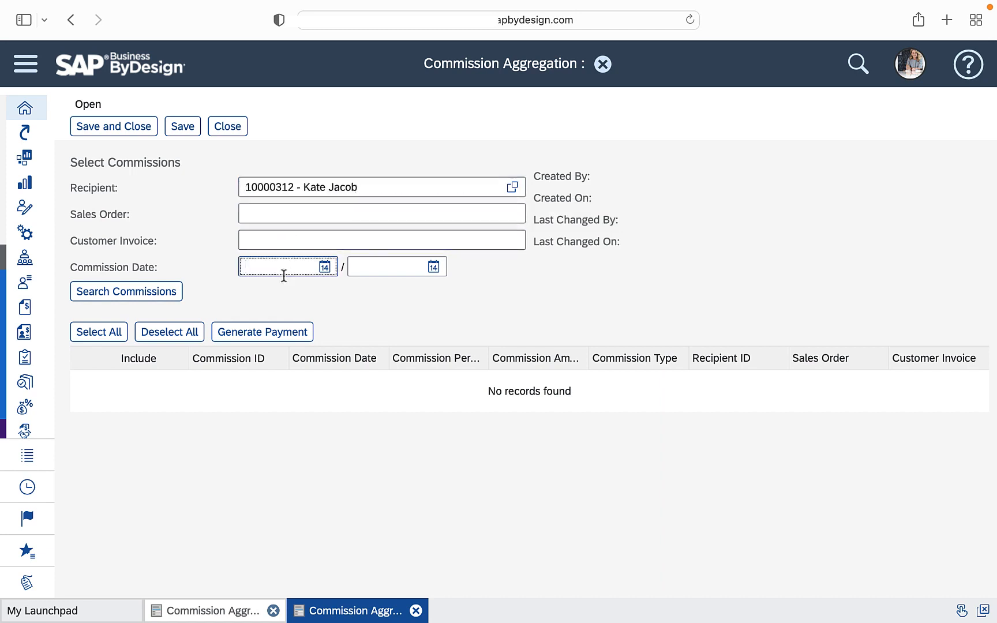
type("1/1/21")
key("BackSpace")
type("2")
key("Tab")
type("1/31/")
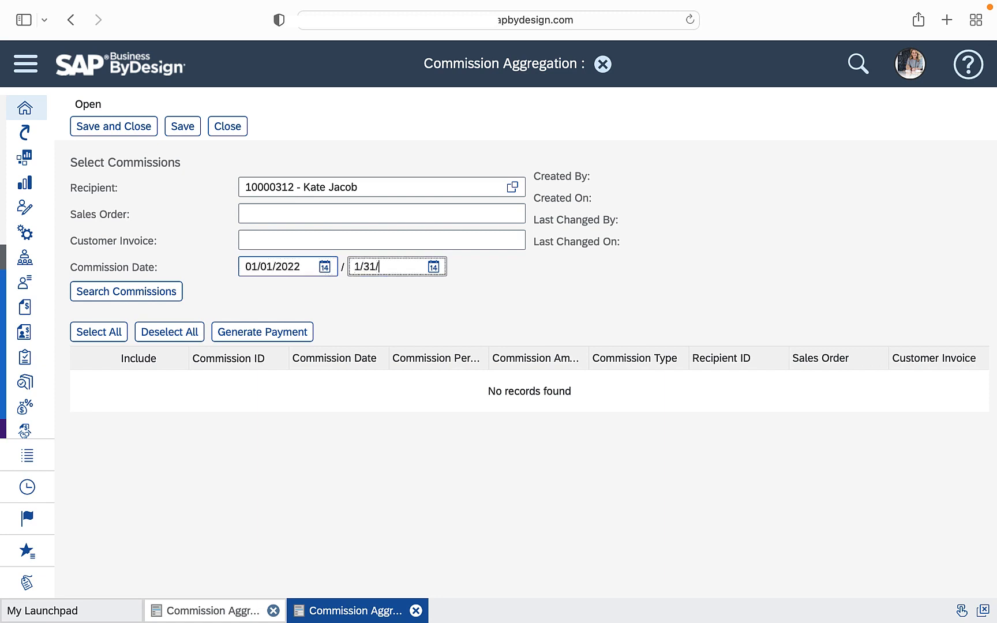
type("202")
Search for the matching commissions, generate the payment for all of them, and save and close the aggregation
left_click(137, 290)
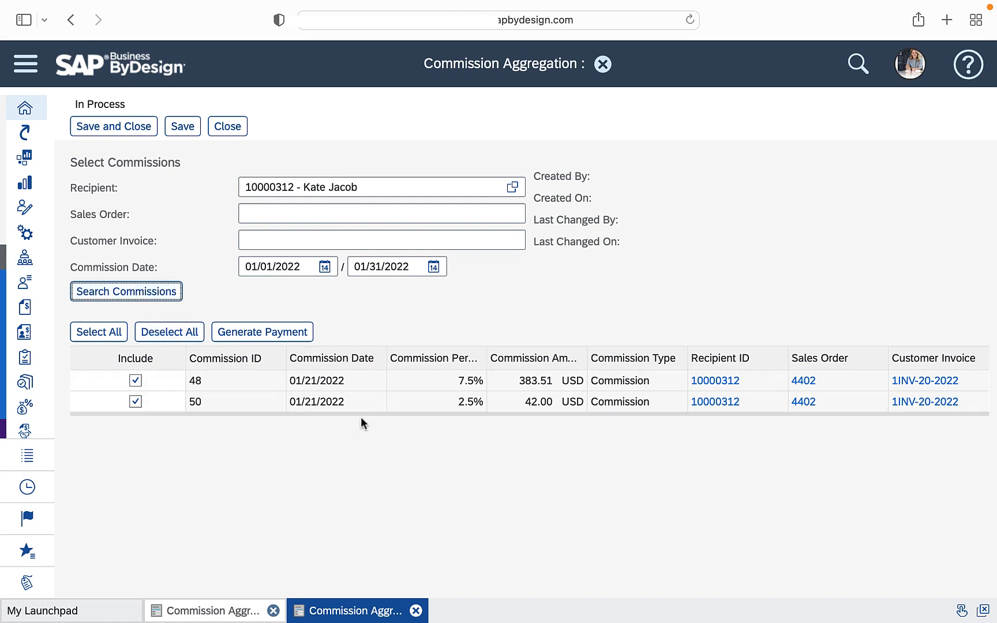
left_click(255, 333)
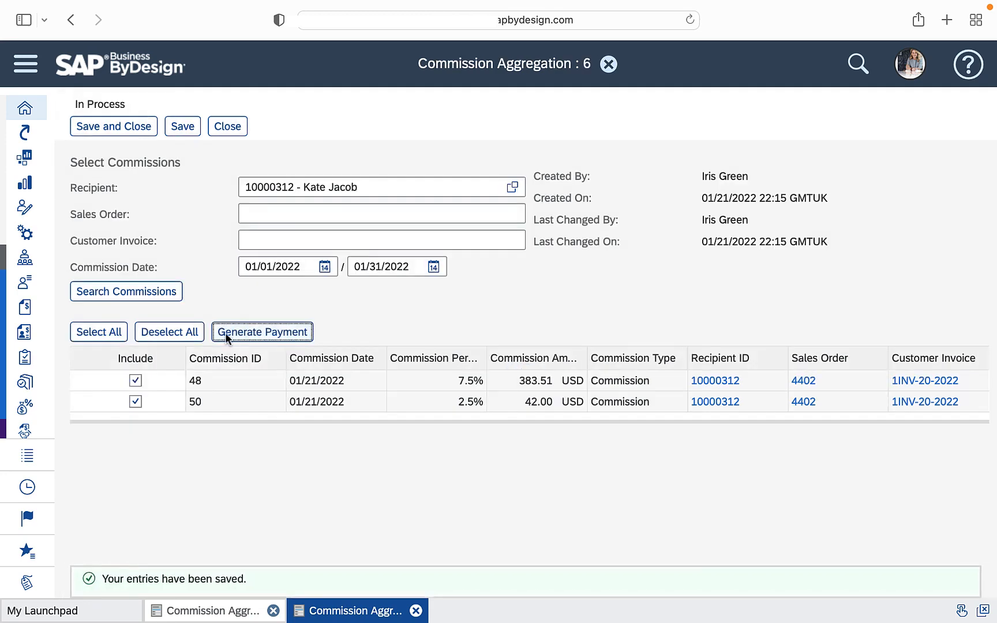
left_click(84, 128)
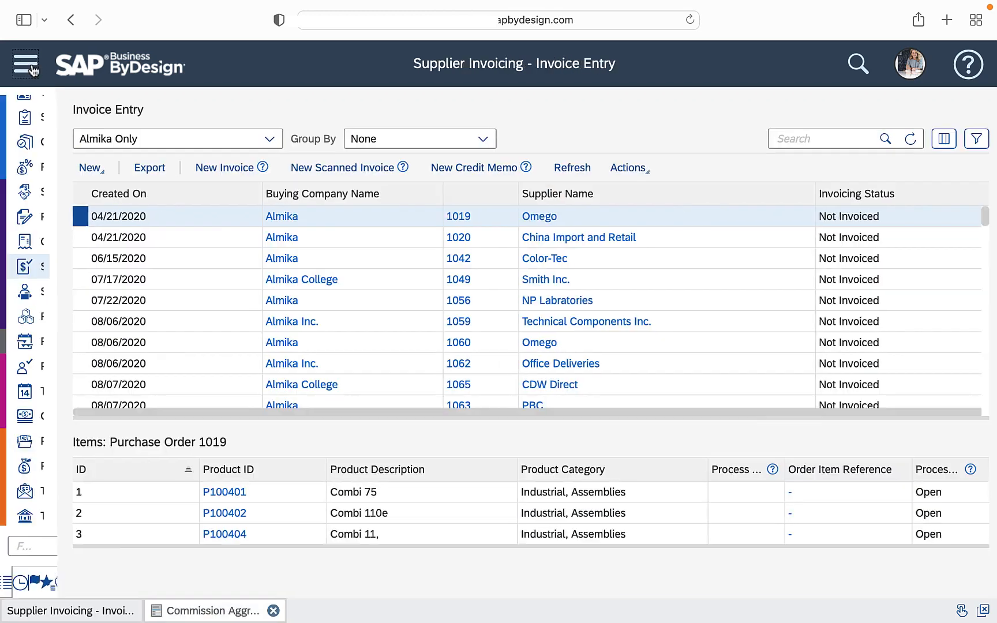
Go to Invoices and Credit Memos under Supplier Invoicing and run the query for all documents
left_click(32, 68)
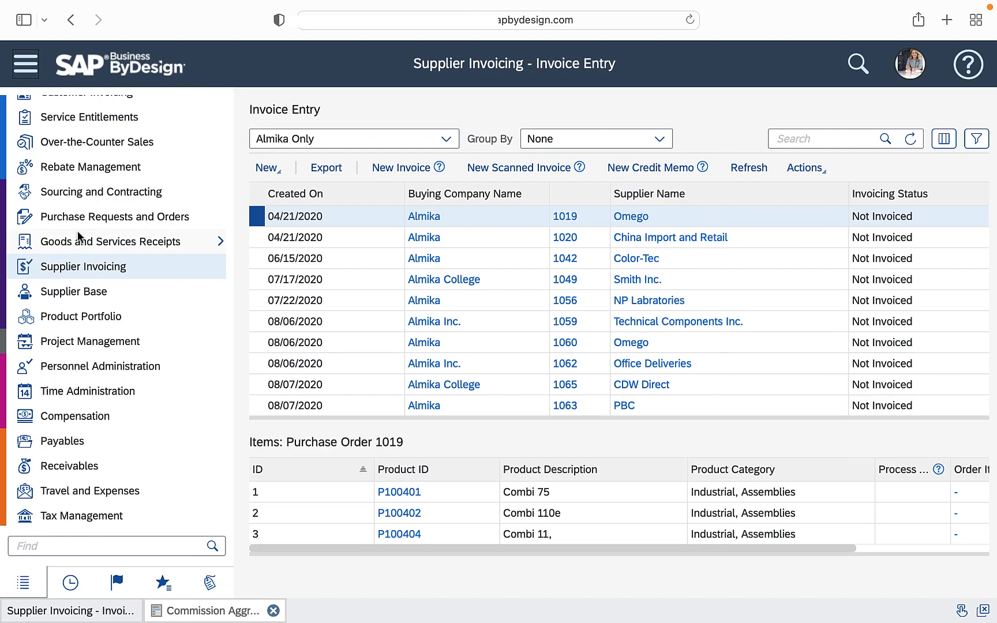
left_click(106, 272)
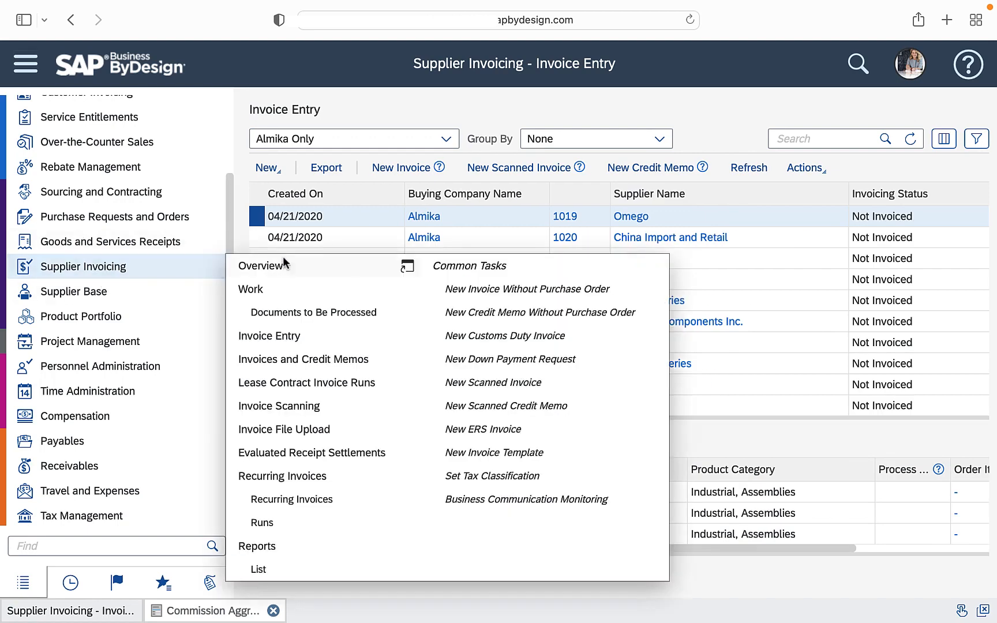
left_click(294, 358)
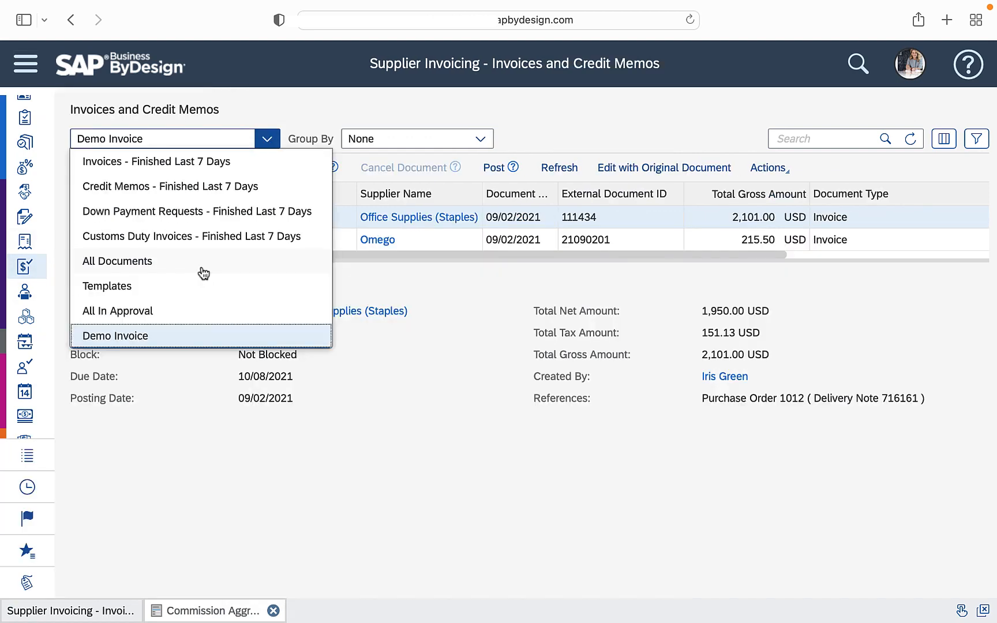
left_click(203, 273)
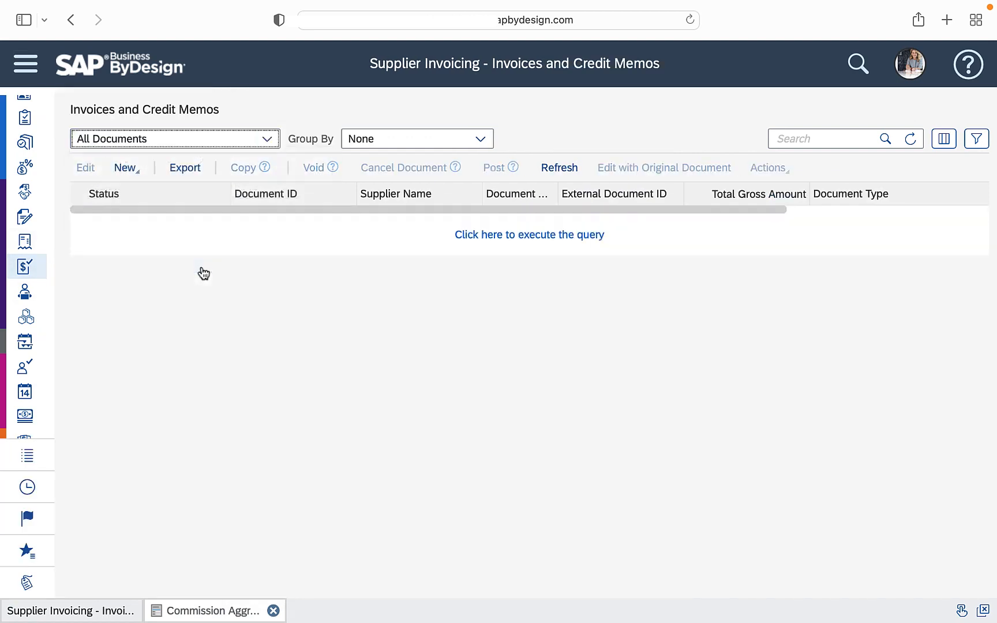
left_click(526, 235)
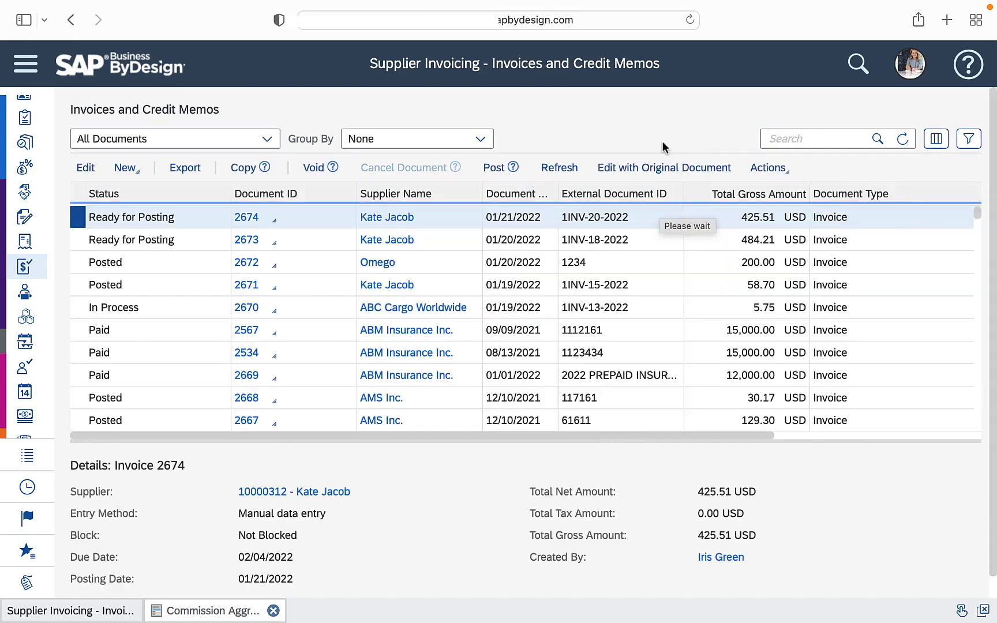
Open the supplier invoice dated 01/21/2022 for the commission recipient and examine its Commissions Payable item and total amounts
left_click(248, 219)
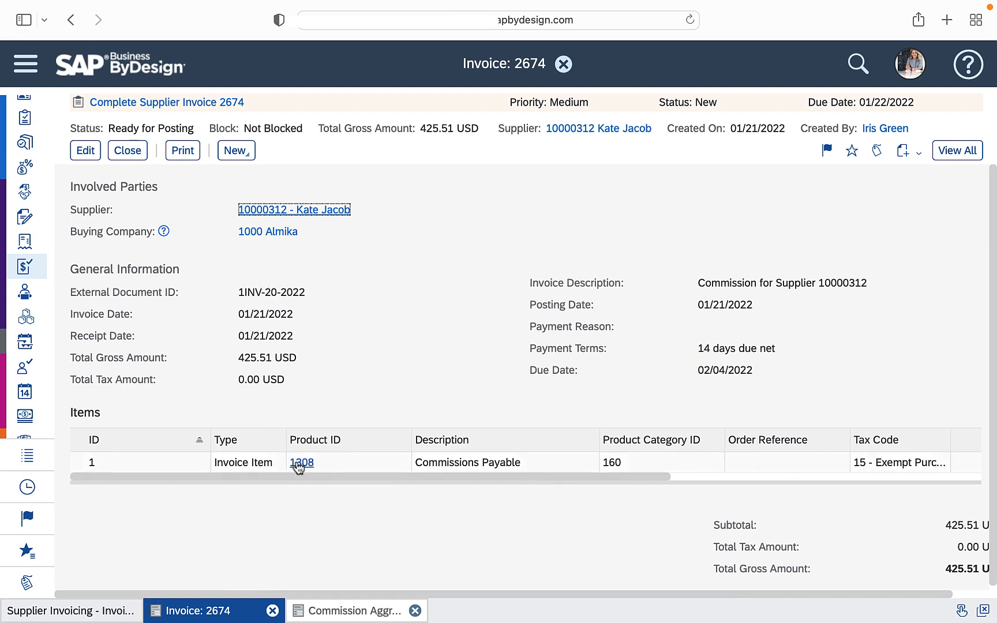
left_click_drag(415, 466, 554, 469)
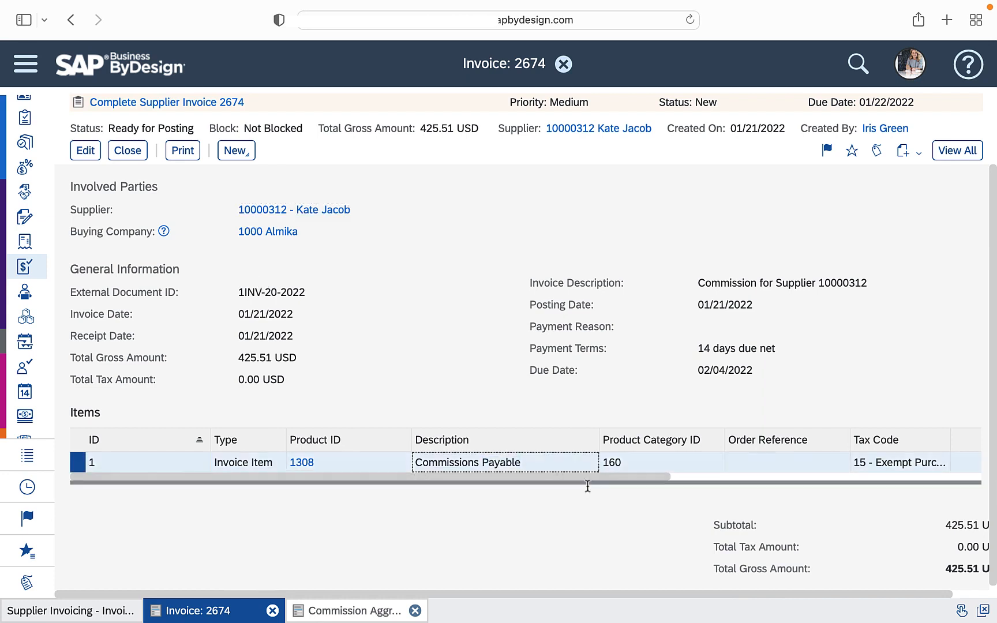
left_click_drag(826, 595, 866, 595)
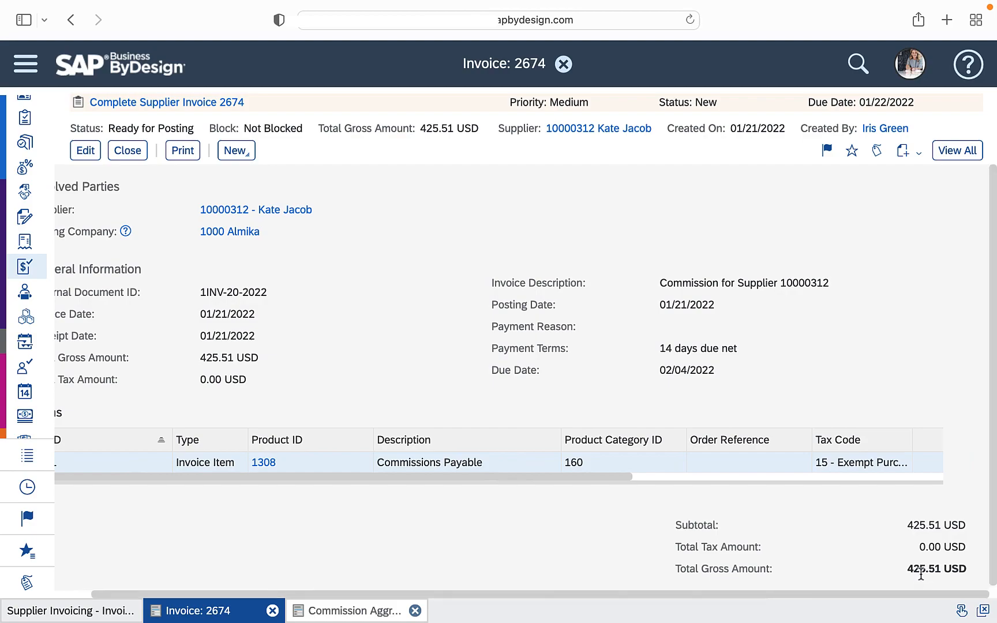